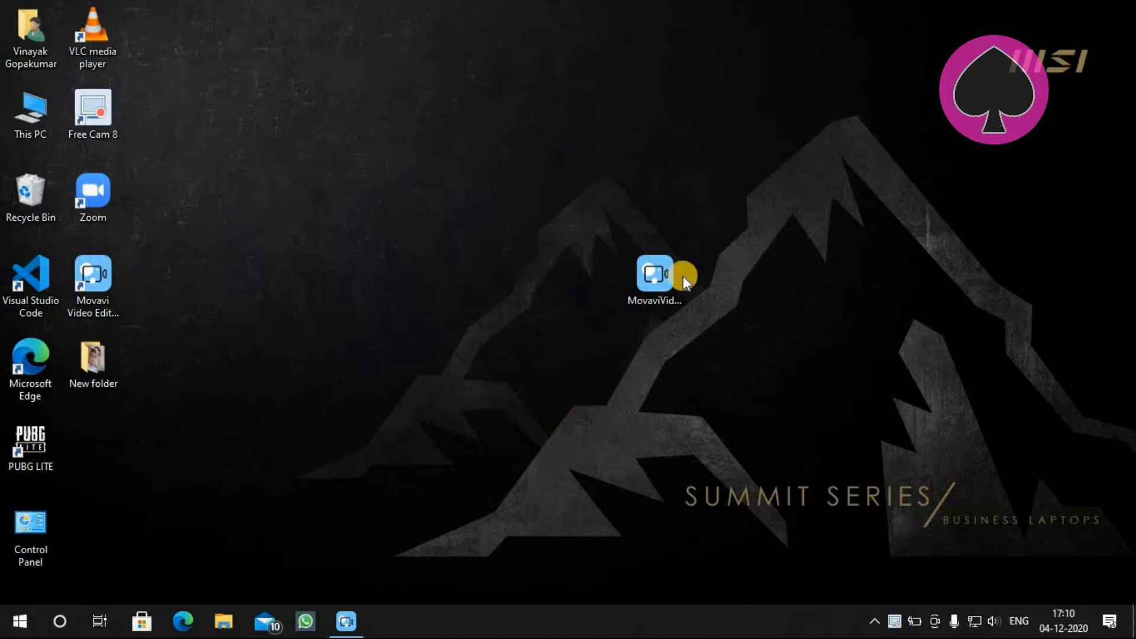
double_click(656, 273)
right_click(664, 286)
click(697, 589)
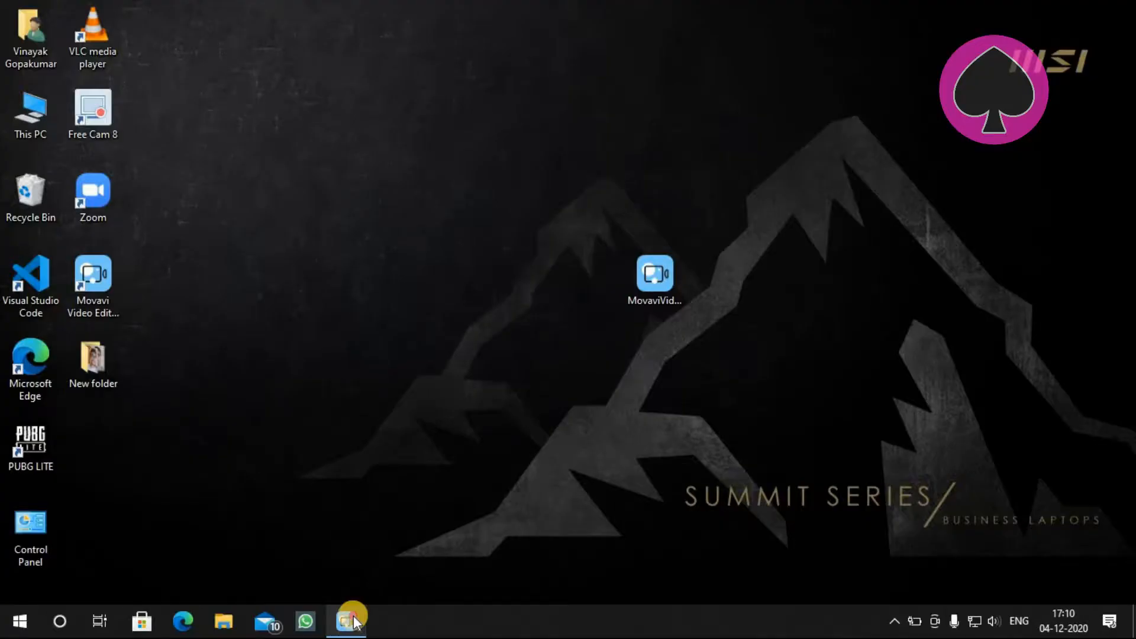
Step: Switch to Movavi Video Editor Plus and place the City and Clouds sample videos one after the other on the video track
click(349, 622)
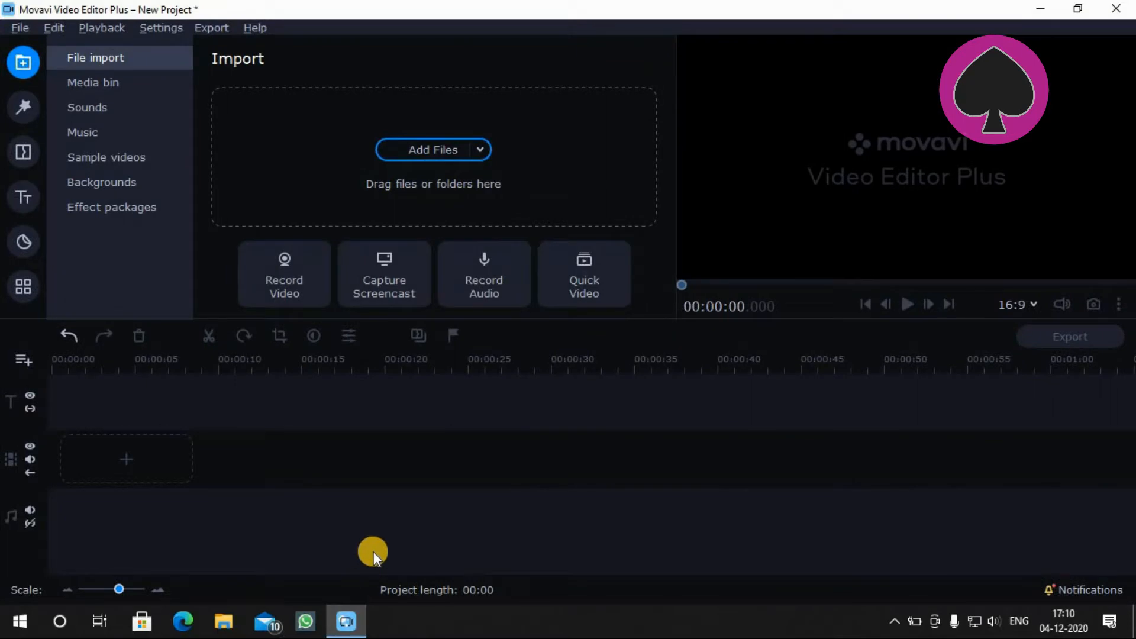
click(134, 151)
drag(362, 229, 57, 435)
scroll(299, 278, down, 1)
drag(297, 276, 268, 443)
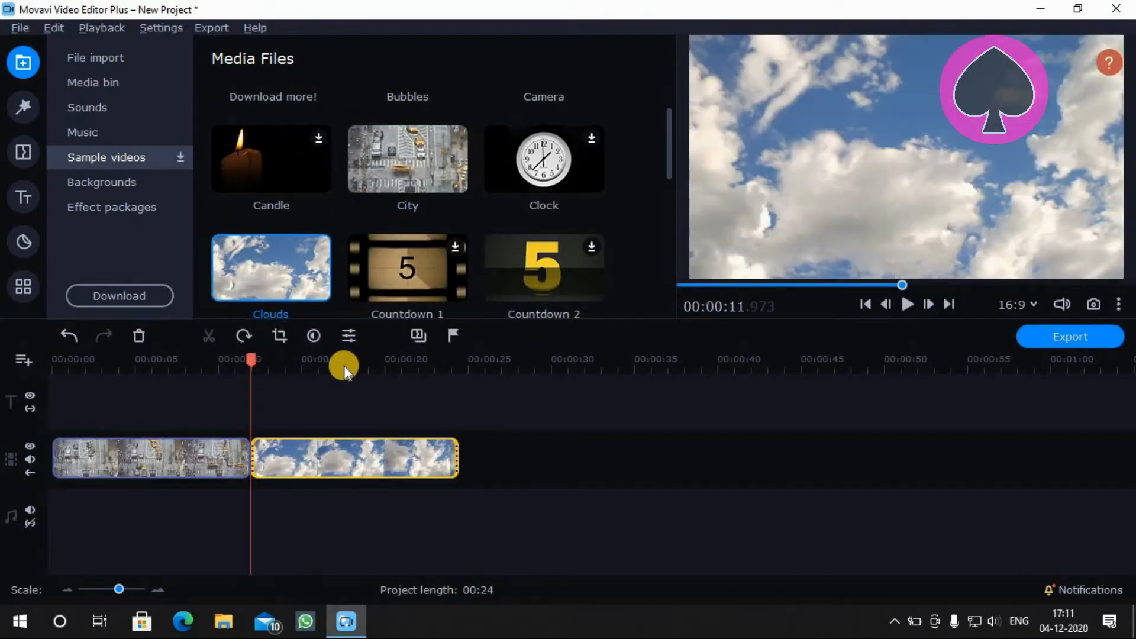
Step: Trim the start of the Clouds clip to 00:00:13.800, and split it at 00:00:16.750 to delete the remaining end part
drag(258, 358, 282, 356)
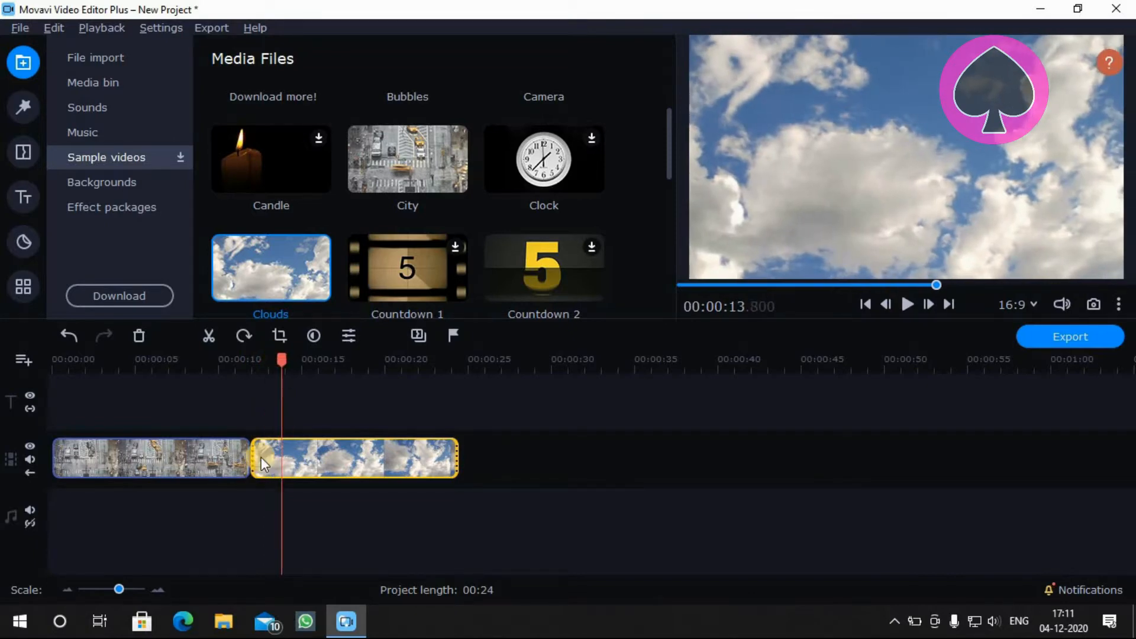
drag(257, 458, 276, 459)
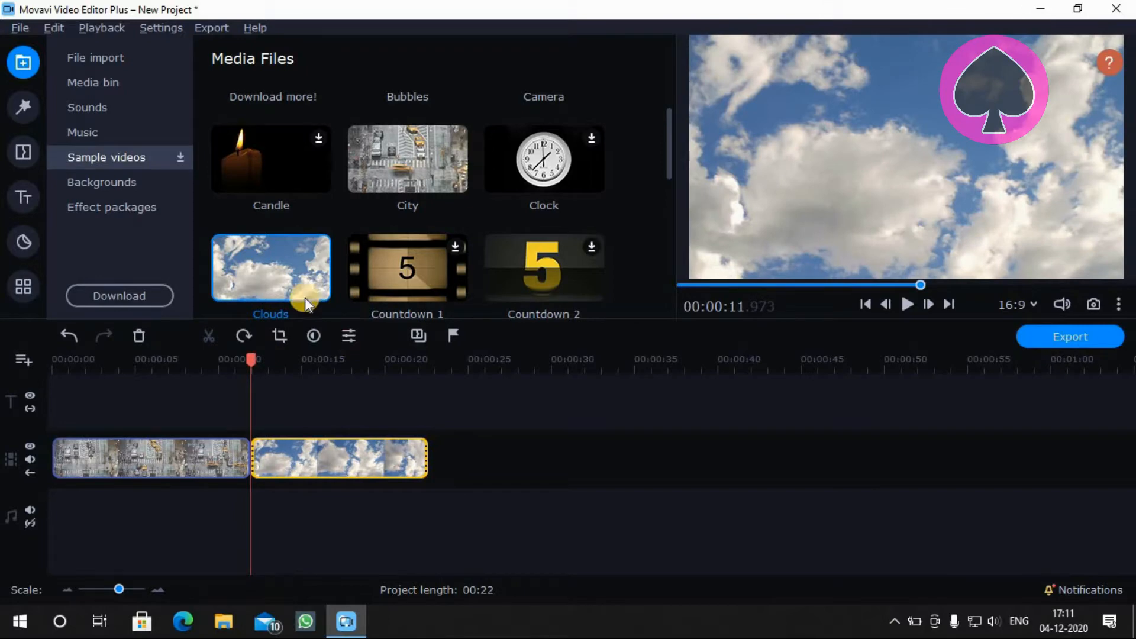
click(331, 359)
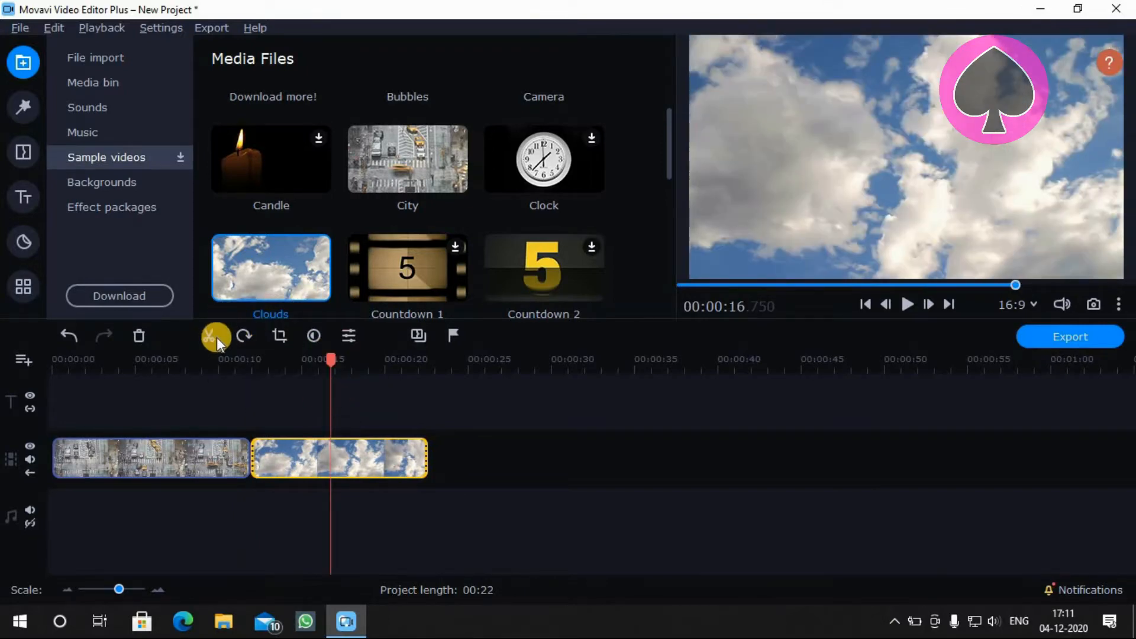
click(216, 338)
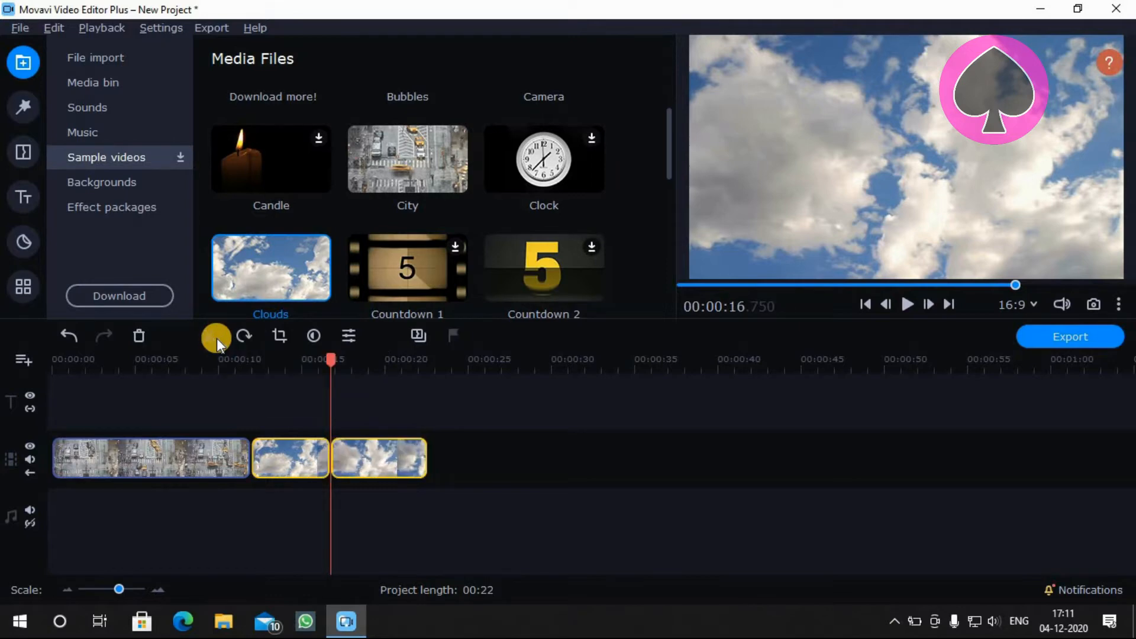
click(381, 460)
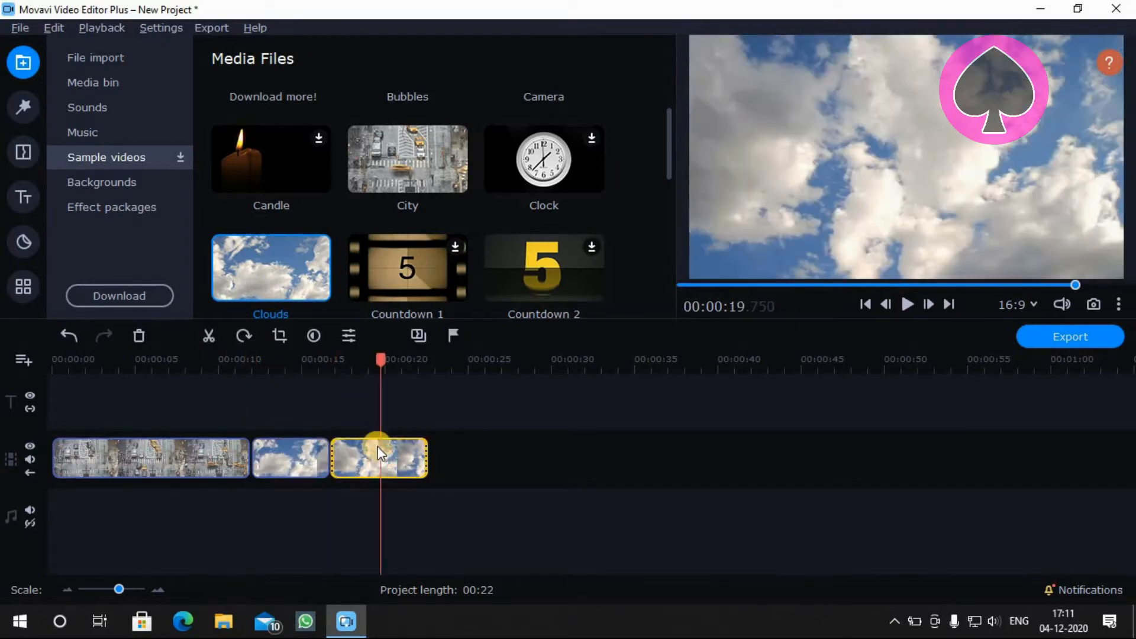
key(Delete)
Step: Apply the Broken lens filter to the City clip
click(228, 452)
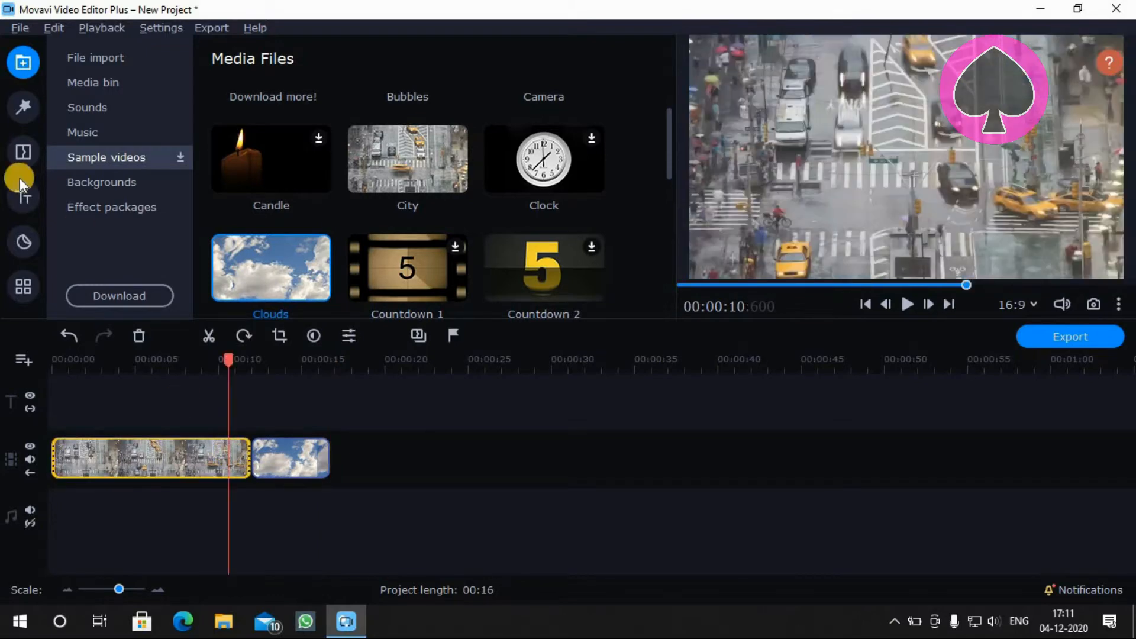
click(14, 106)
click(503, 151)
drag(503, 151, 120, 449)
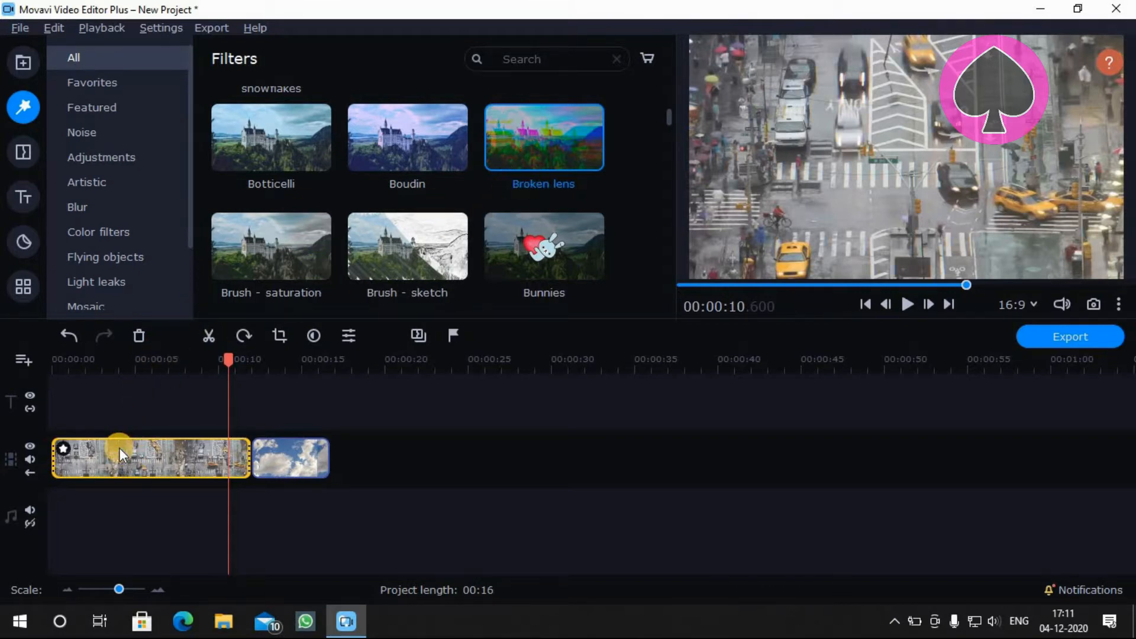
Step: Play the project from the beginning to preview the filter on the City clip
click(49, 370)
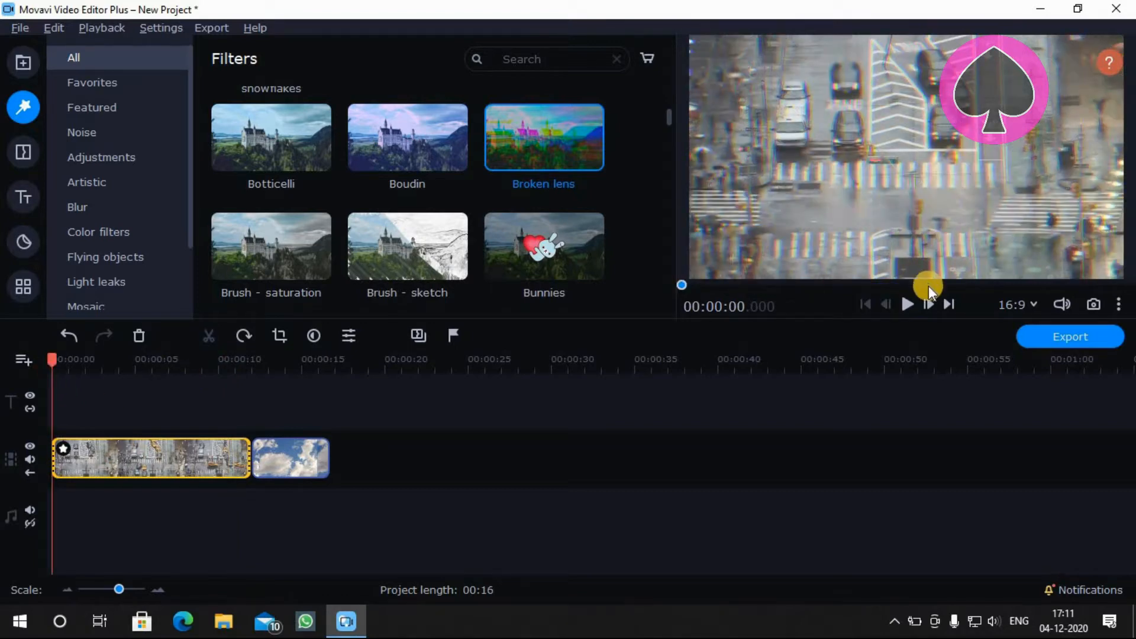
click(912, 305)
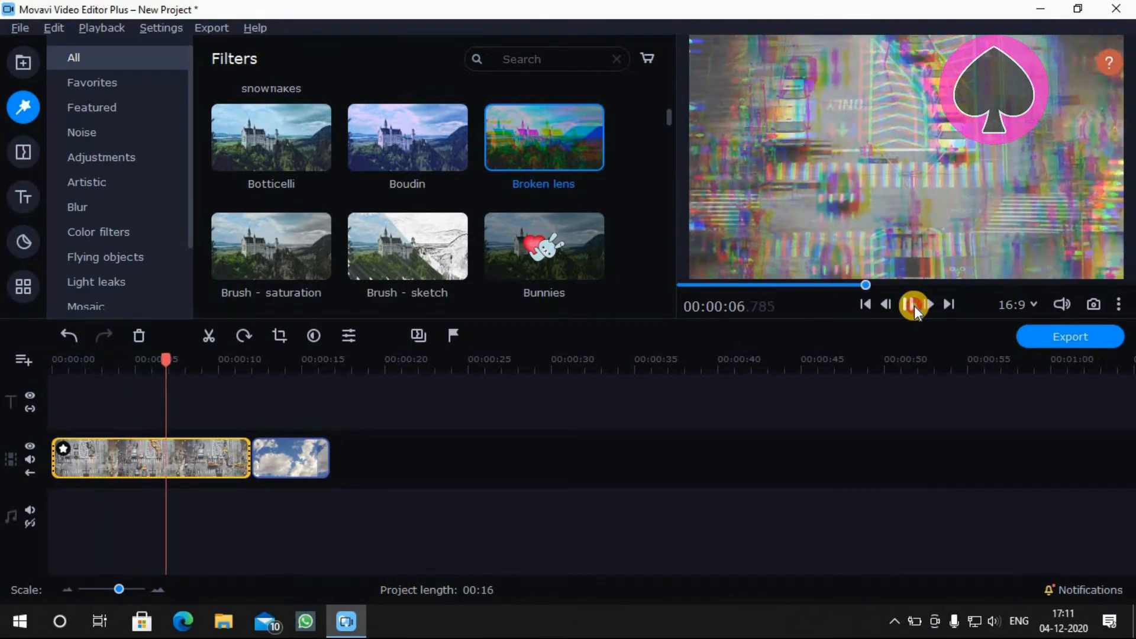
click(915, 306)
Step: Add the "Warp - 3 waves ↗" transition between the City and Clouds clips
click(27, 152)
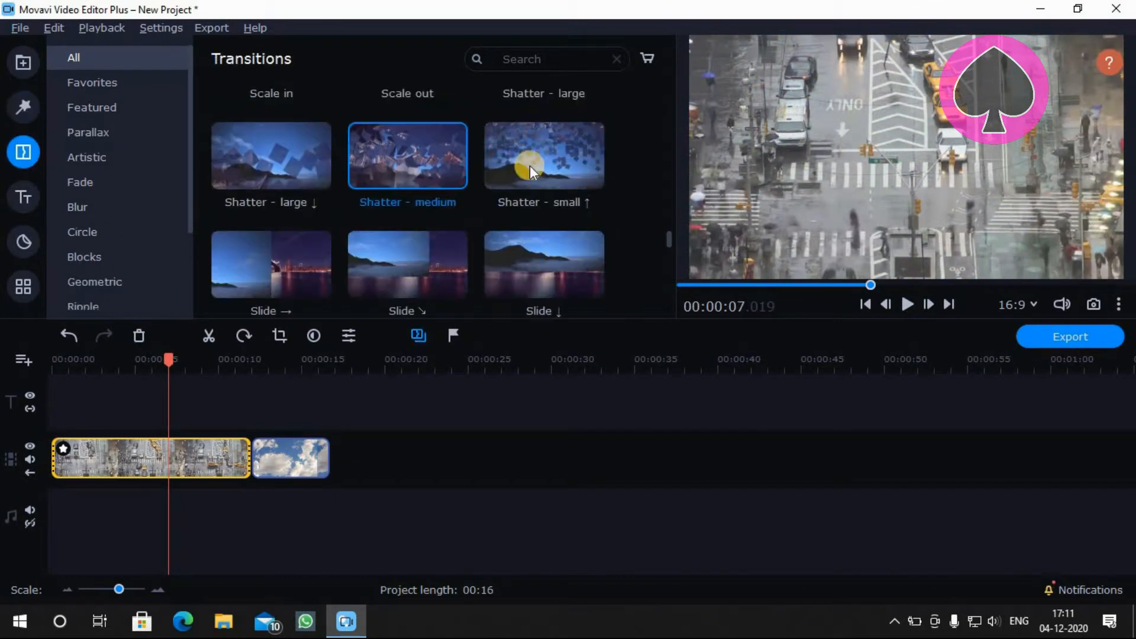
scroll(516, 232, down, 8)
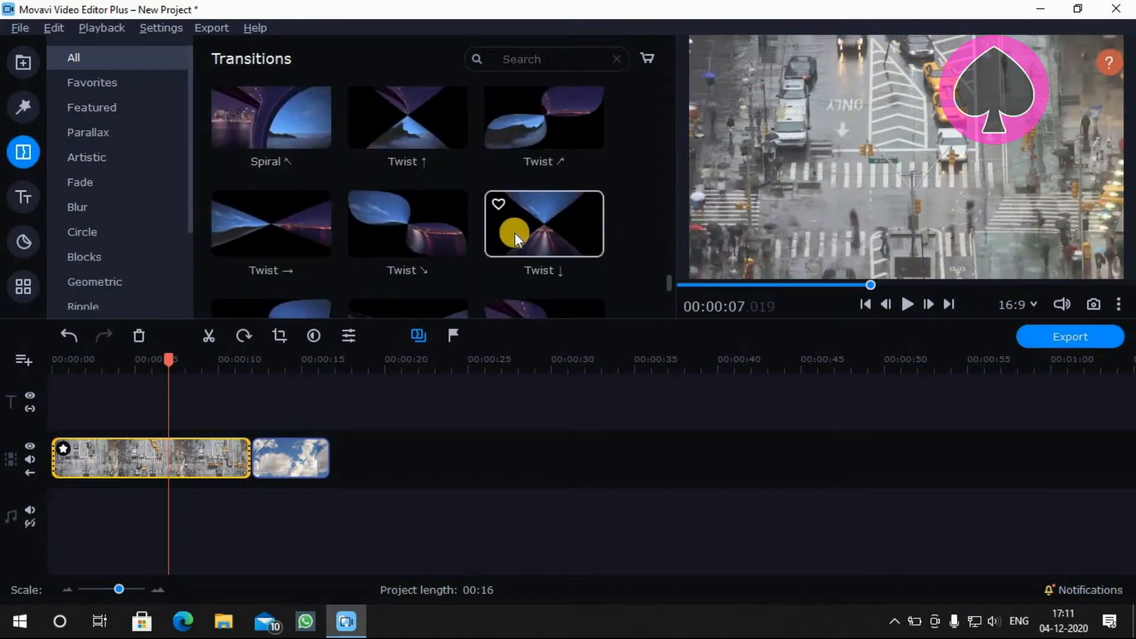
scroll(514, 232, down, 5)
drag(381, 174, 240, 437)
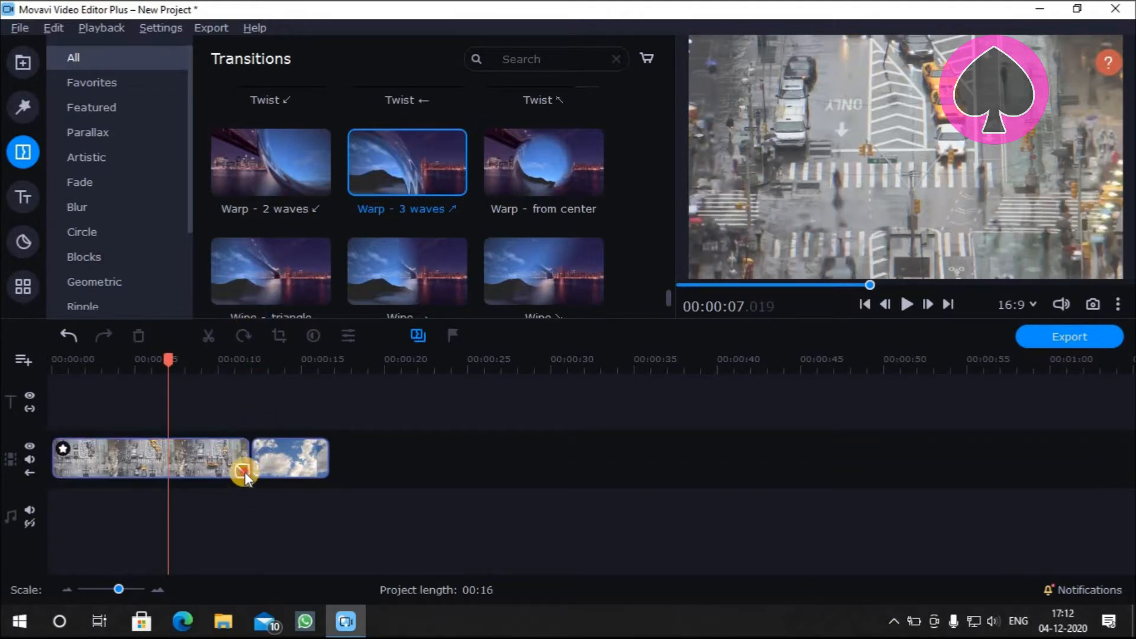
click(243, 472)
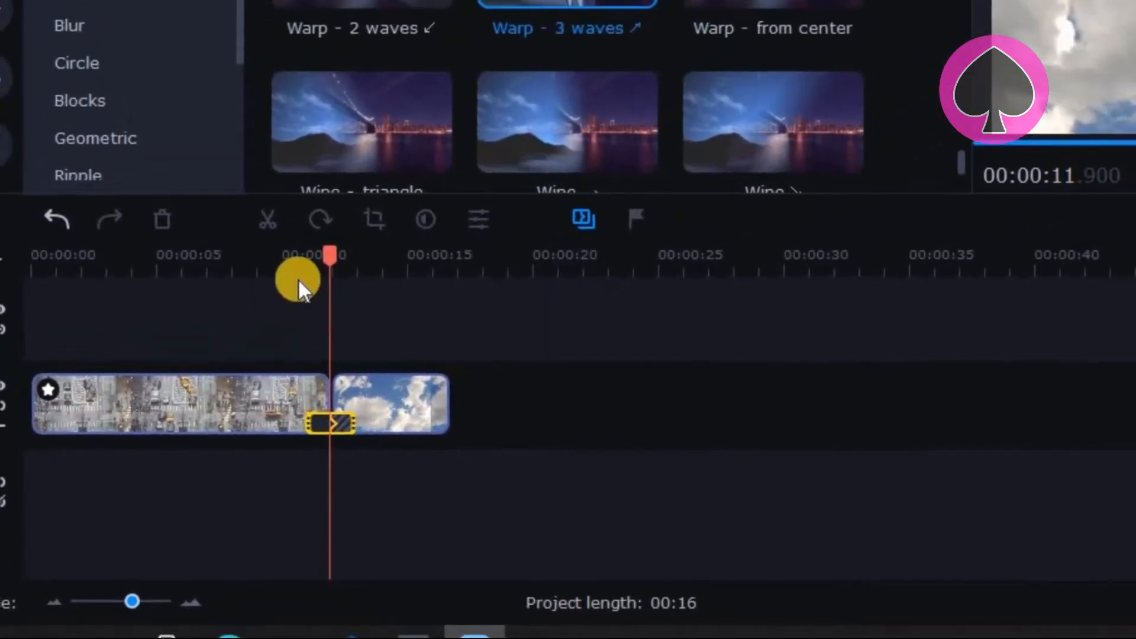
Step: Play the section around the join of the two clips to preview the warp transition
click(296, 263)
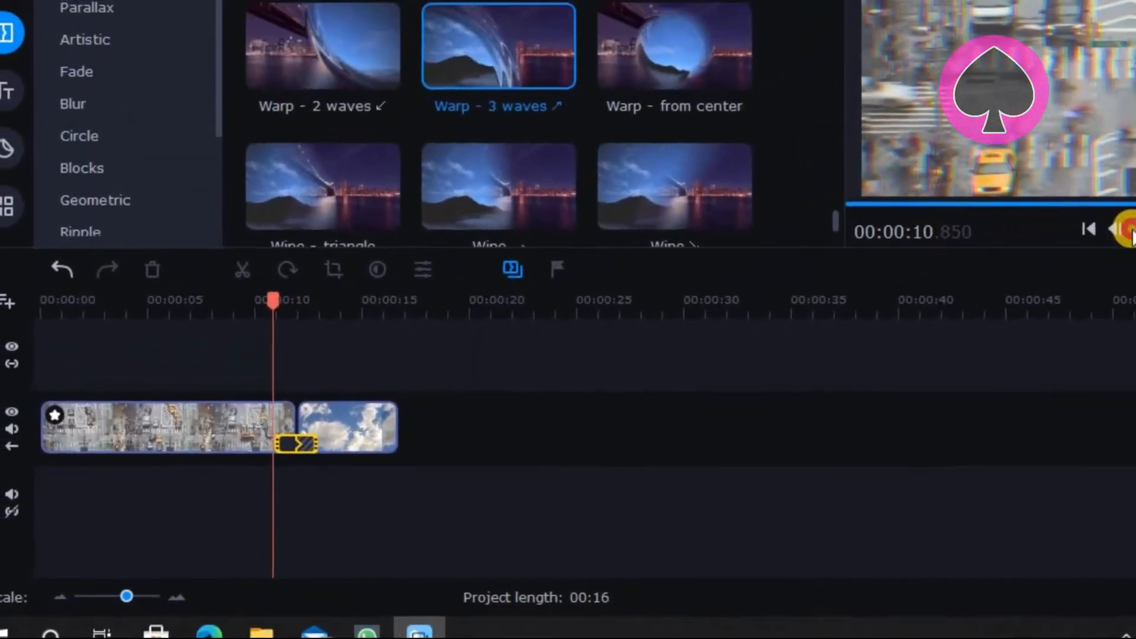
click(1091, 241)
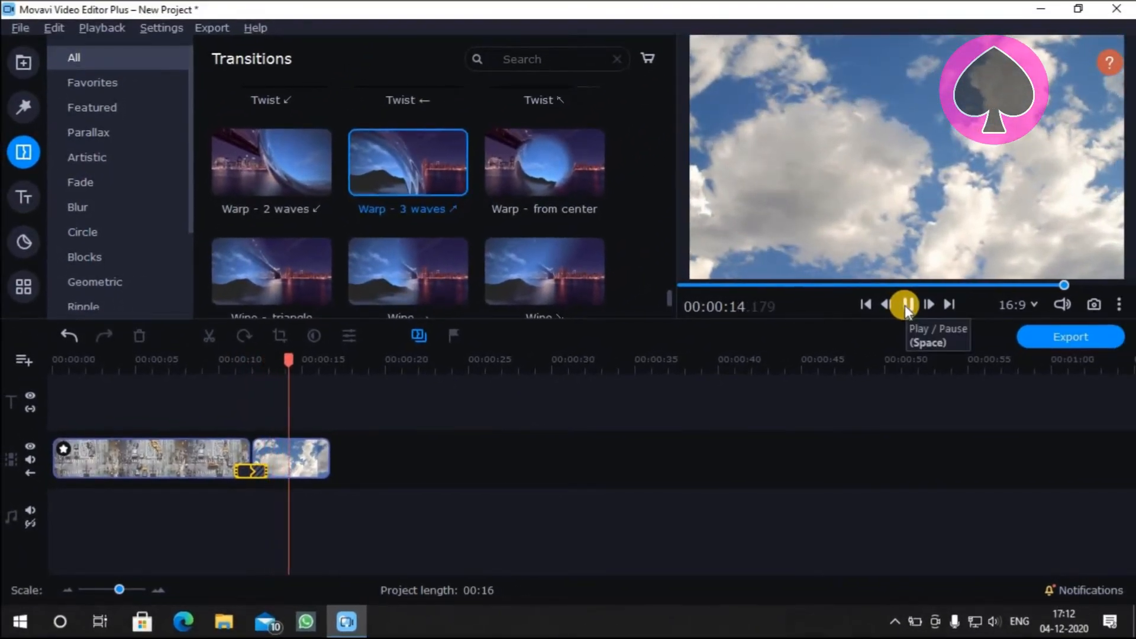
click(821, 259)
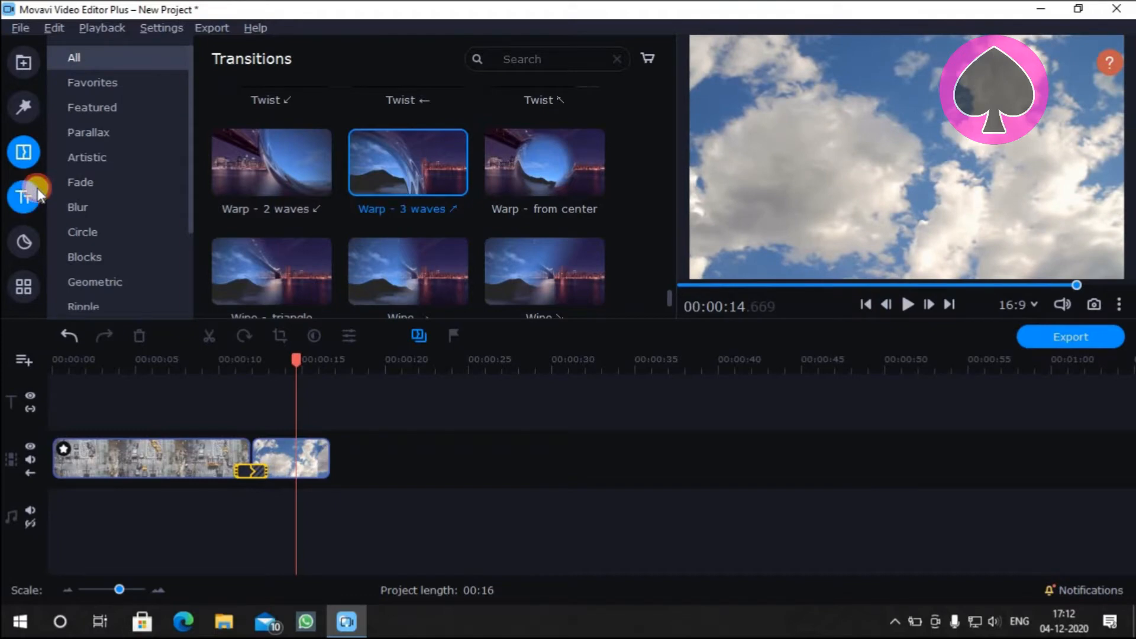
click(25, 194)
click(25, 152)
scroll(330, 193, down, 3)
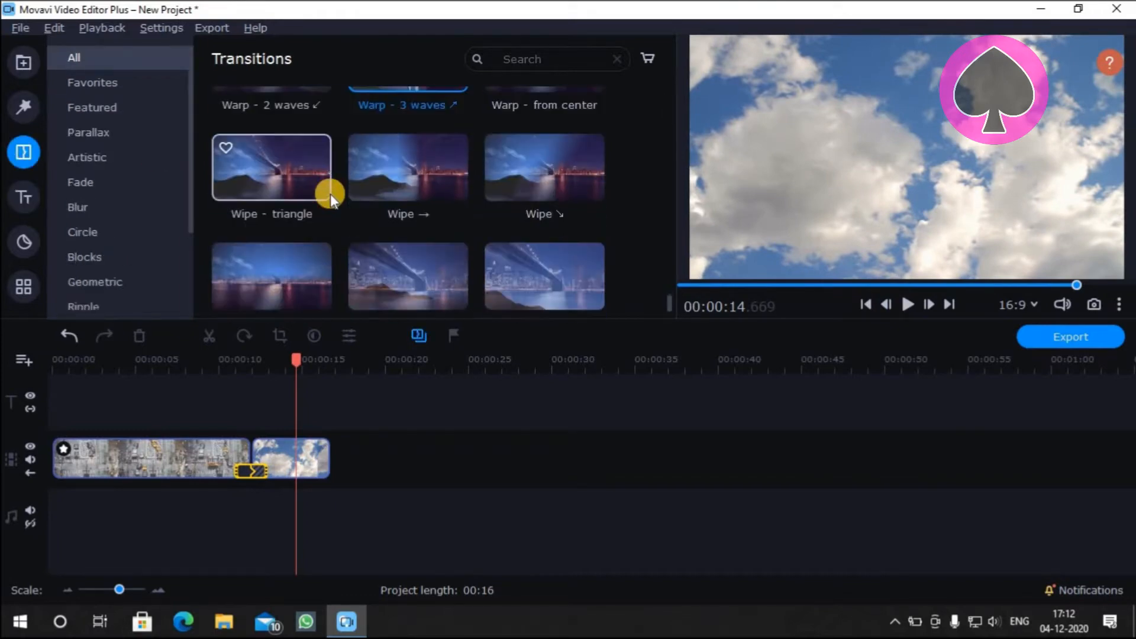
scroll(330, 193, down, 10)
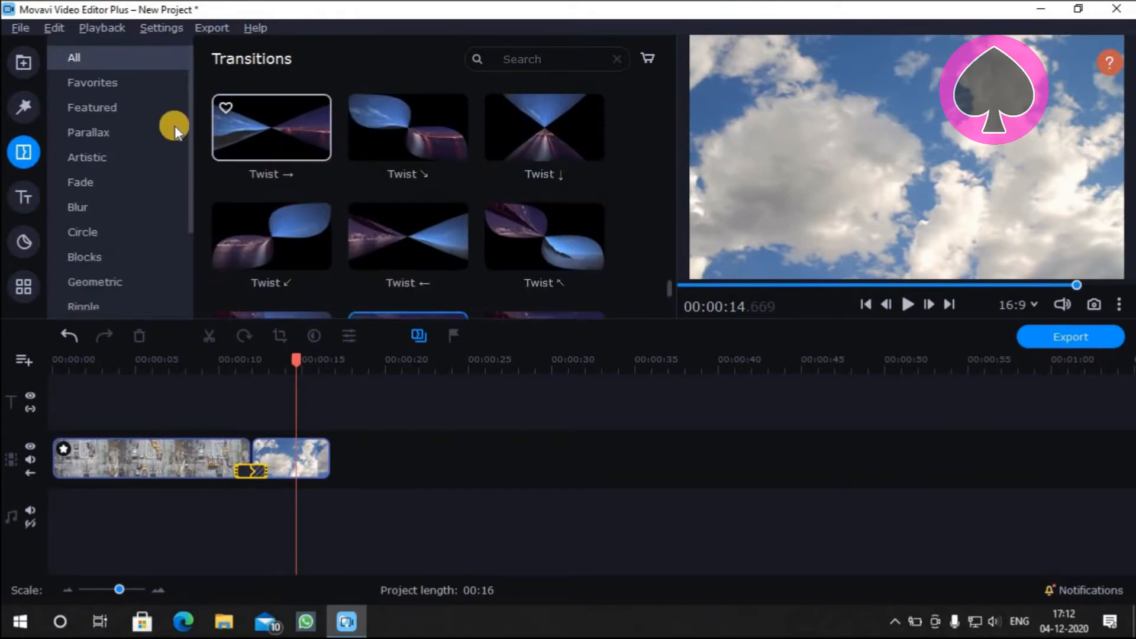
scroll(400, 214, up, 10)
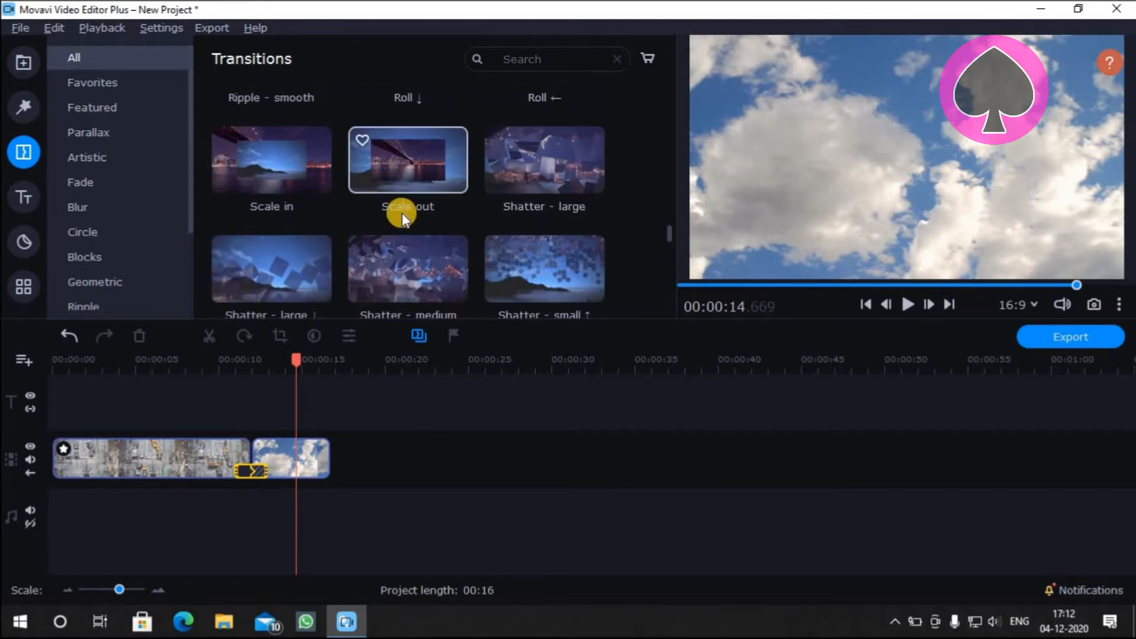
scroll(403, 213, up, 5)
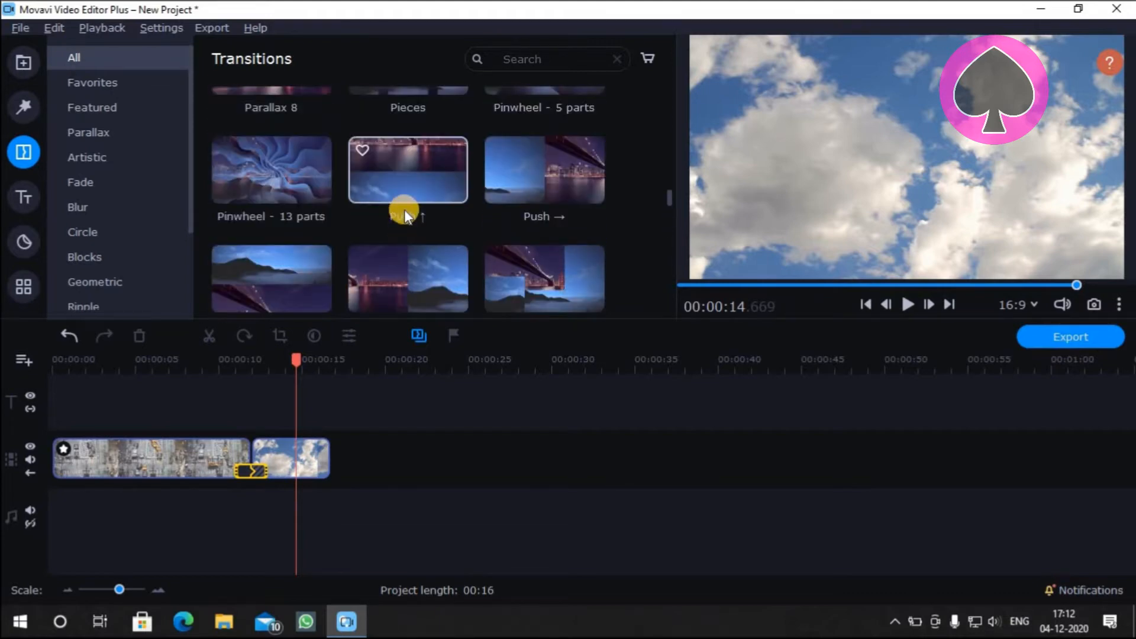
Step: Add the Clean circle title above the City clip starting at 00:00:05.150, and preview it from just before its start
click(23, 206)
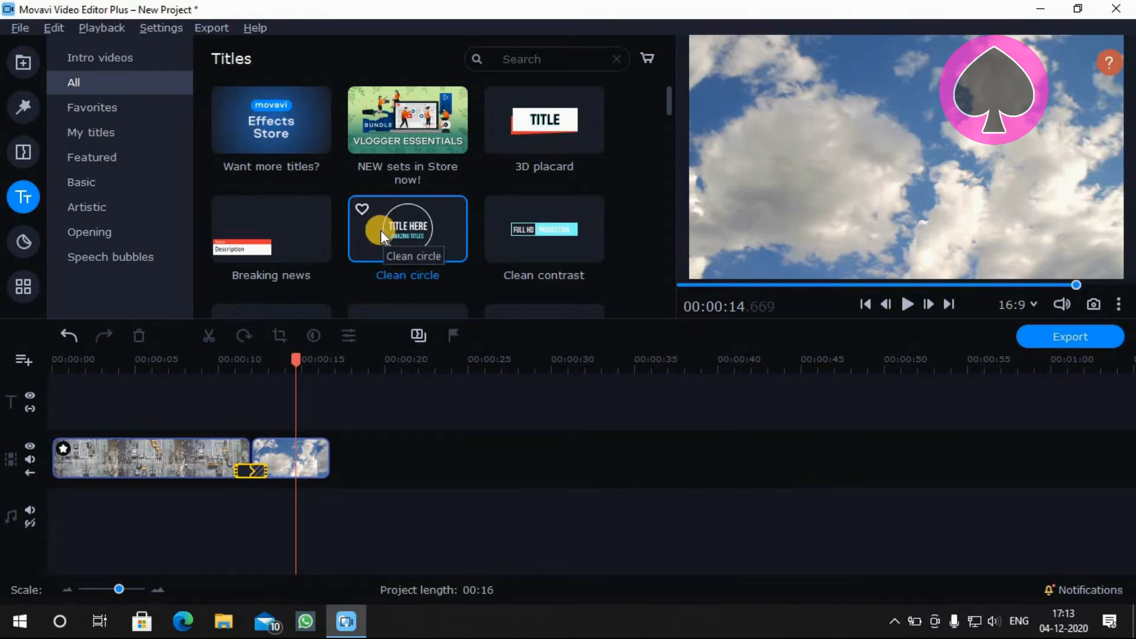
drag(418, 234, 138, 374)
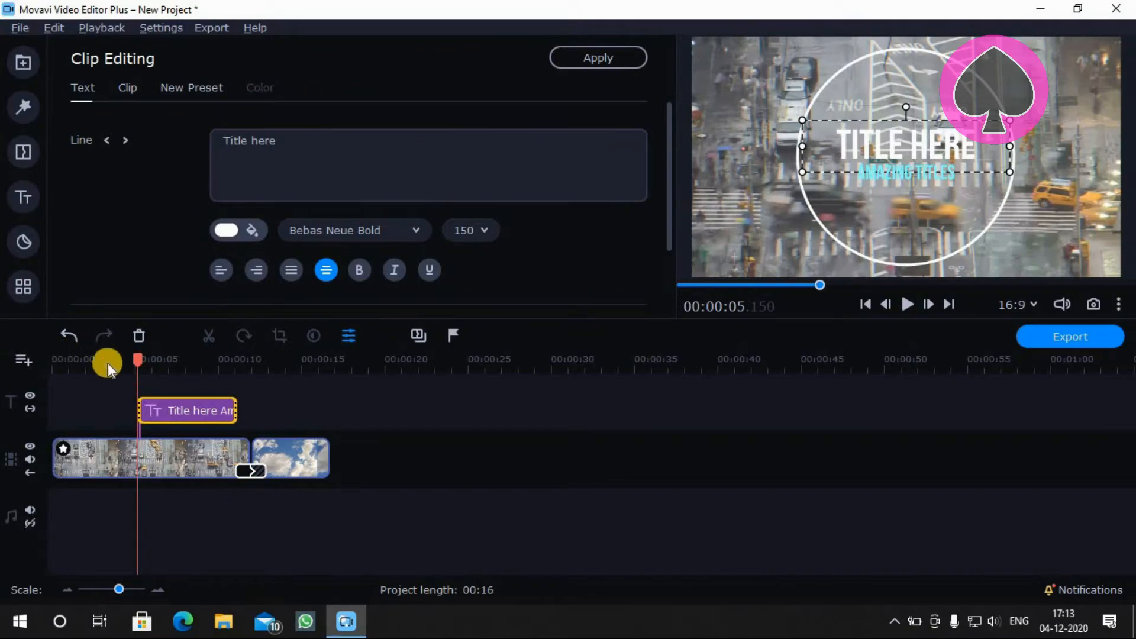
click(112, 363)
click(899, 311)
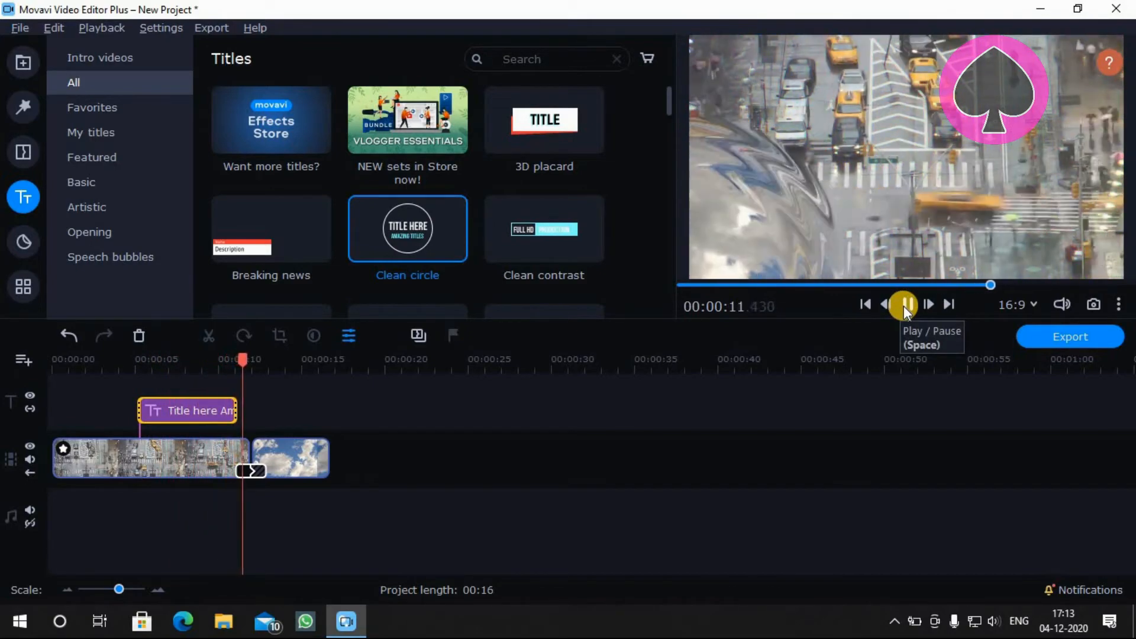
click(905, 306)
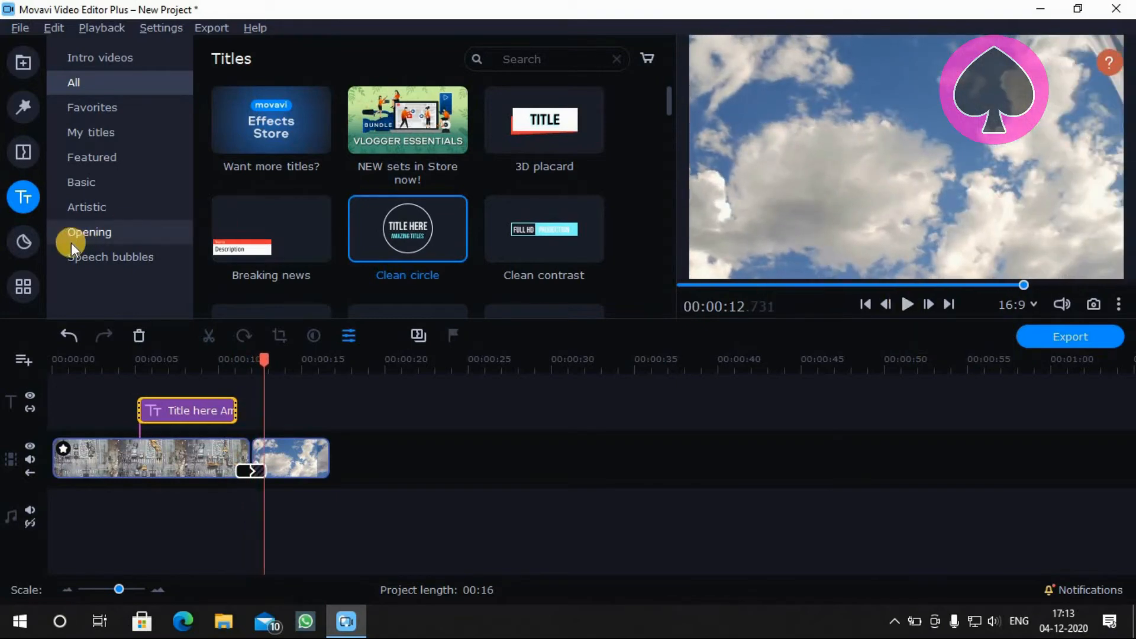
Step: Place the Huh?! sticker above the Clouds clip at about 00:00:12.7 and play that section to preview it
click(23, 242)
scroll(506, 233, down, 8)
scroll(506, 233, down, 4)
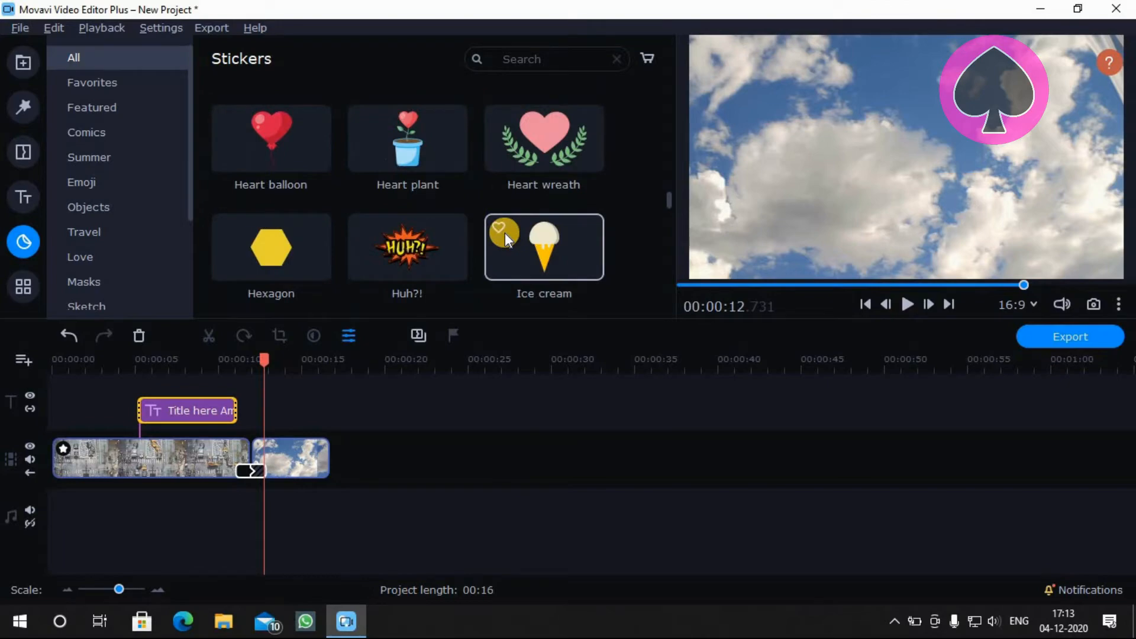
drag(393, 201, 265, 372)
click(249, 361)
click(905, 303)
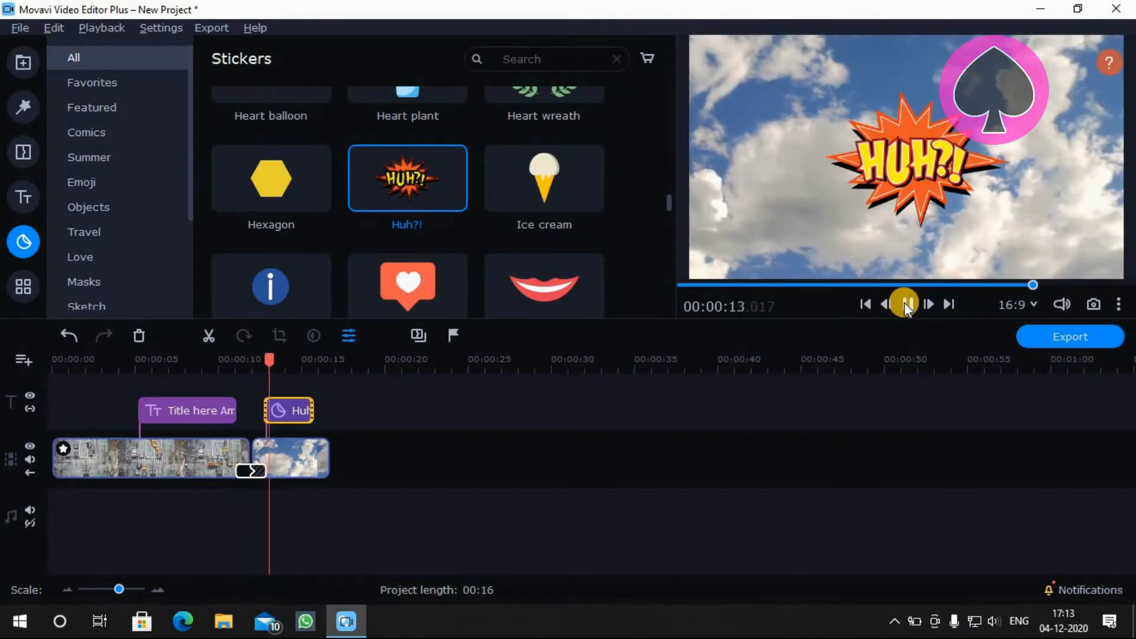
Step: Apply the Auto Contrast color adjustment to the City clip
click(20, 277)
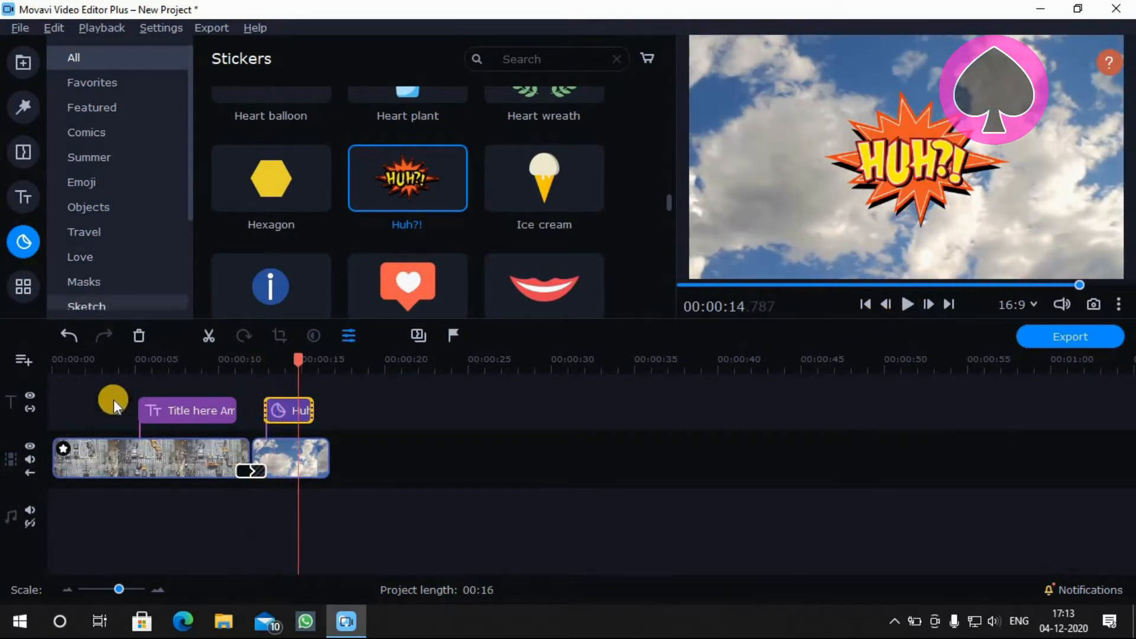
click(138, 451)
click(22, 281)
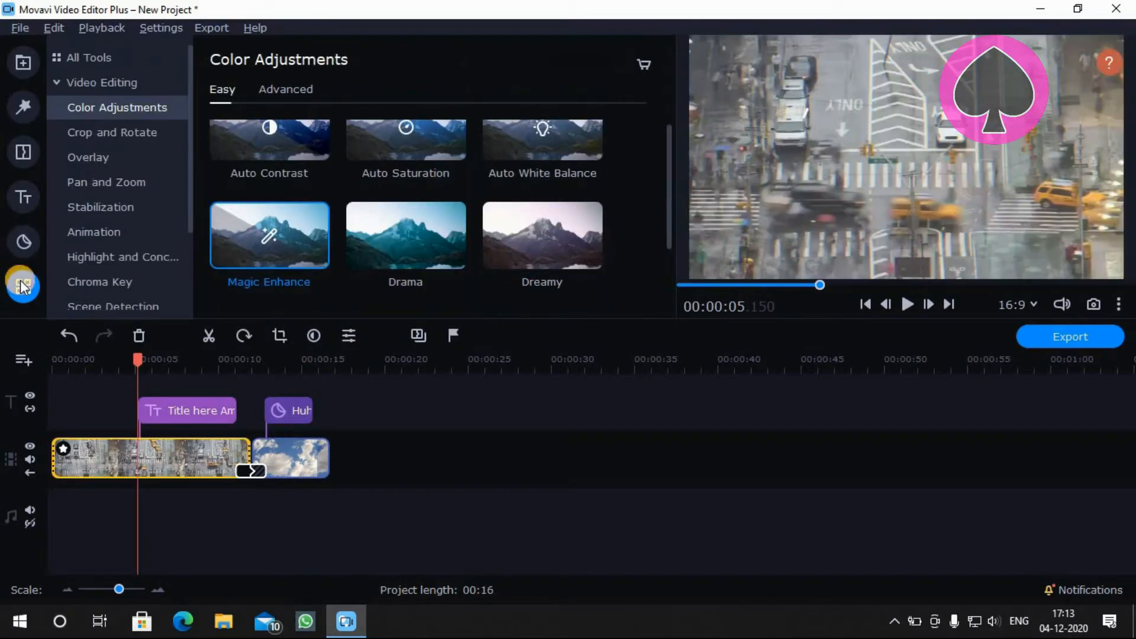
click(239, 169)
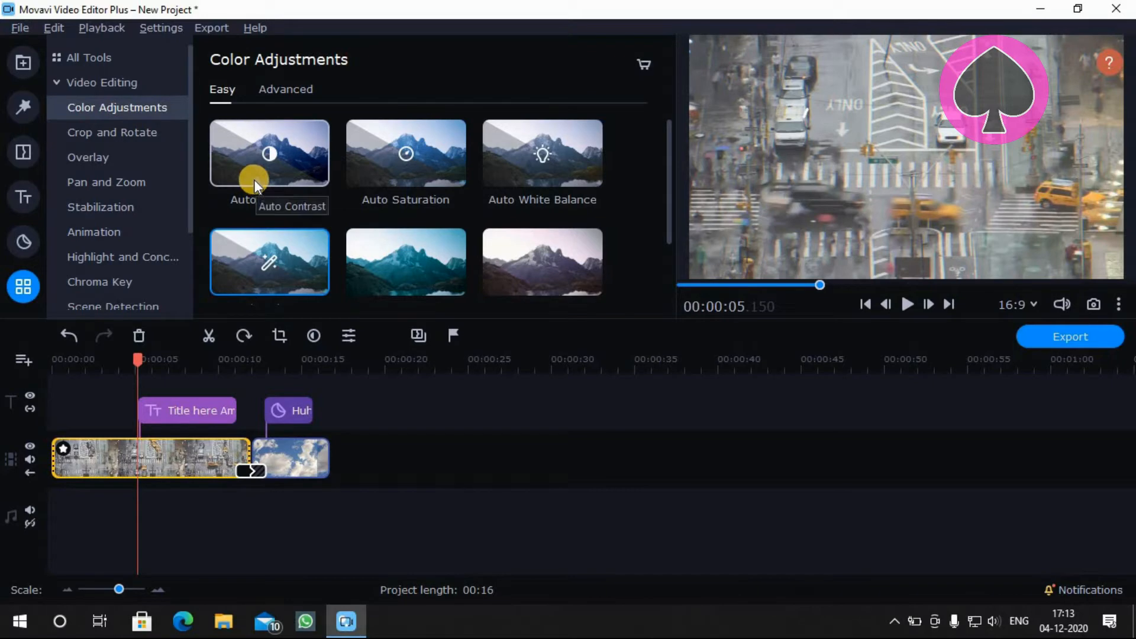
drag(285, 182, 168, 435)
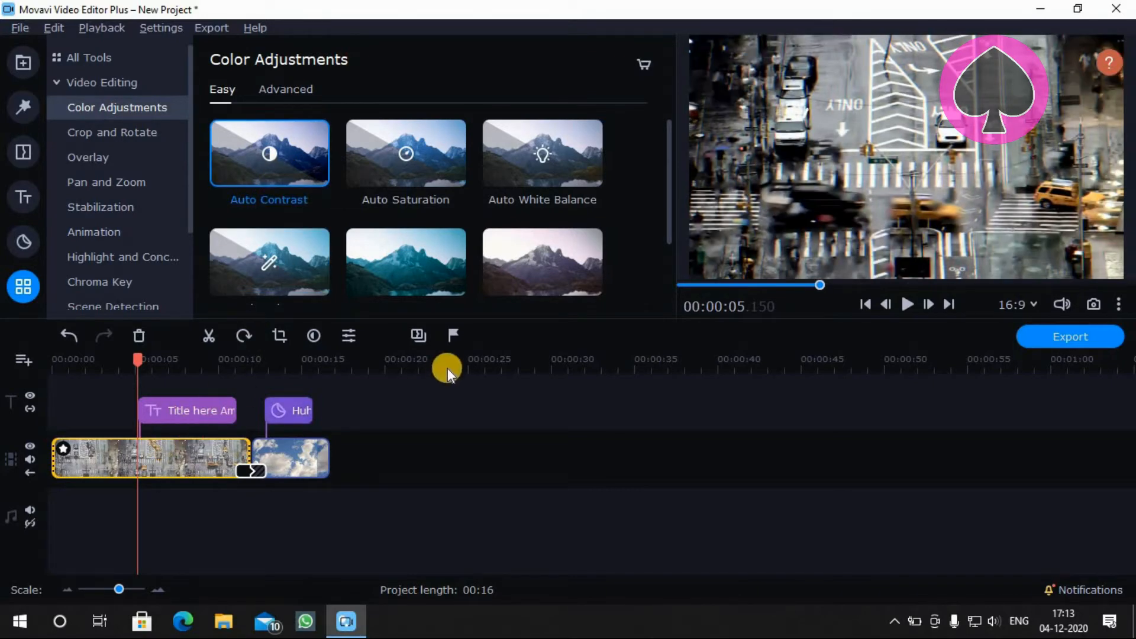
Step: Apply the Magic Enhance color adjustment to the City clip
scroll(293, 248, down, 1)
drag(291, 269, 271, 356)
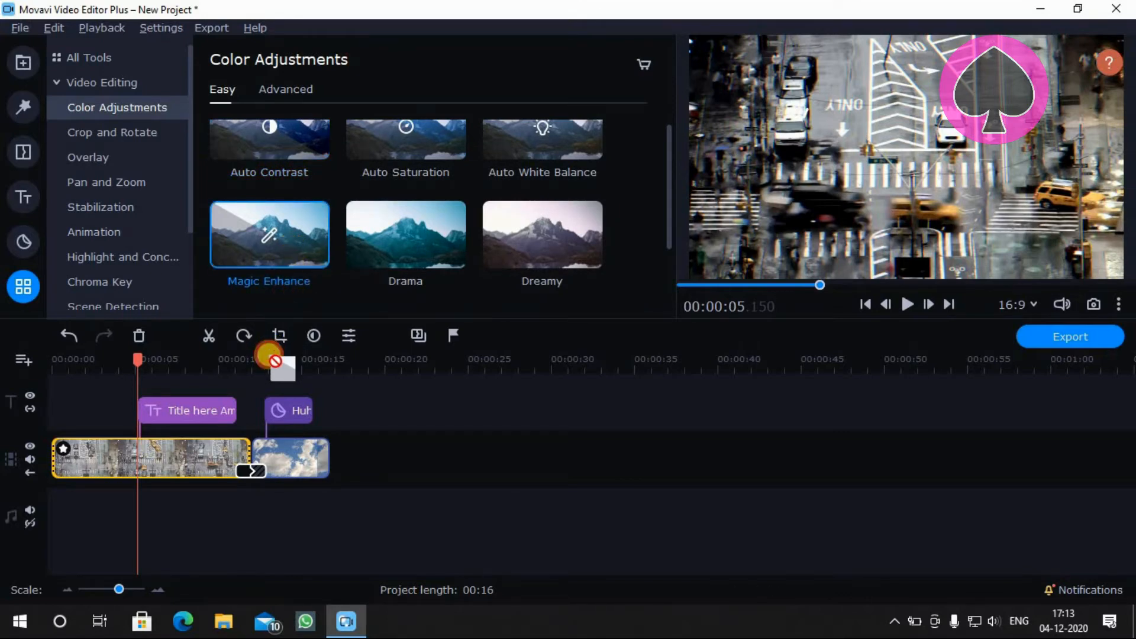
drag(269, 356, 156, 436)
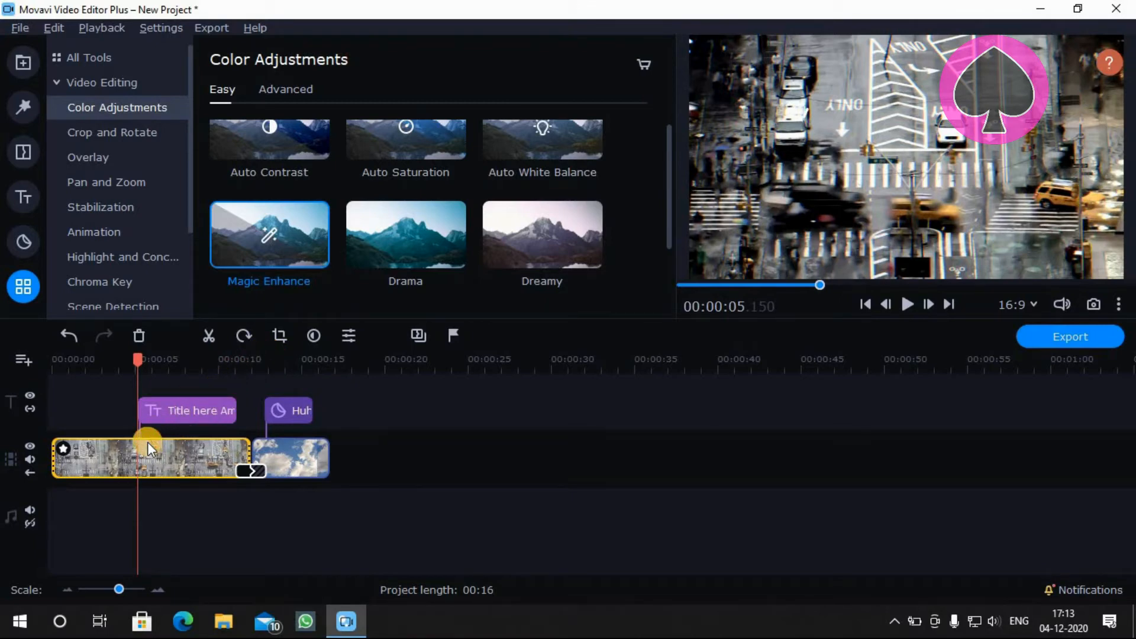
Step: Look through the Crop and Rotate, Overlay, Pan and Zoom, Stabilization, Animation and Chroma Key tools, and return to the sample videos
click(102, 135)
click(104, 154)
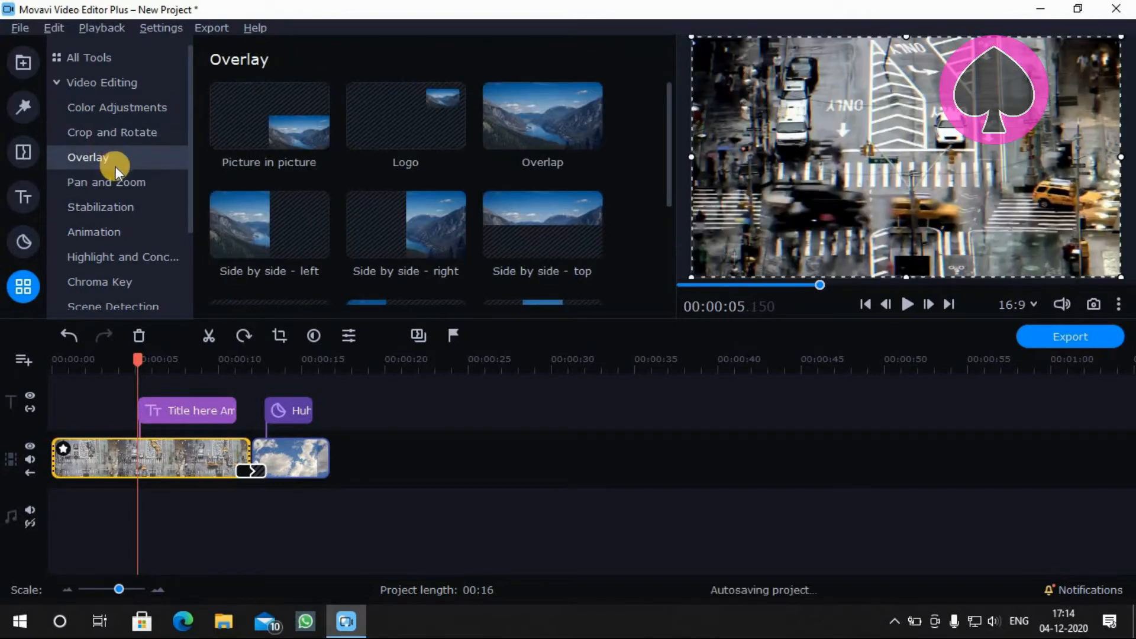
click(110, 186)
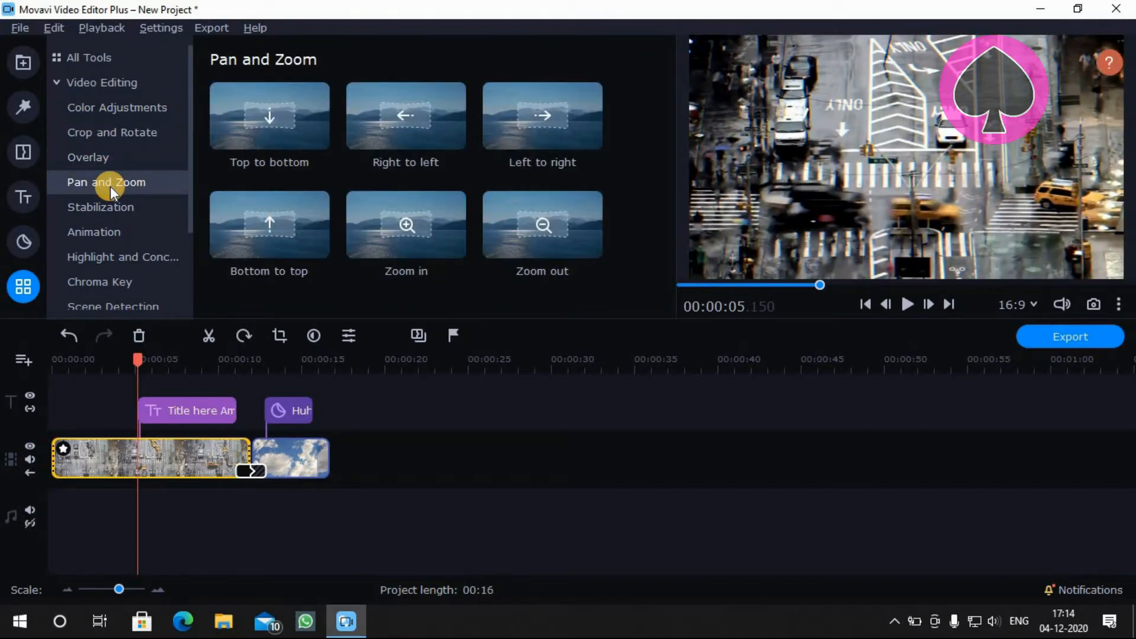
click(115, 206)
click(115, 223)
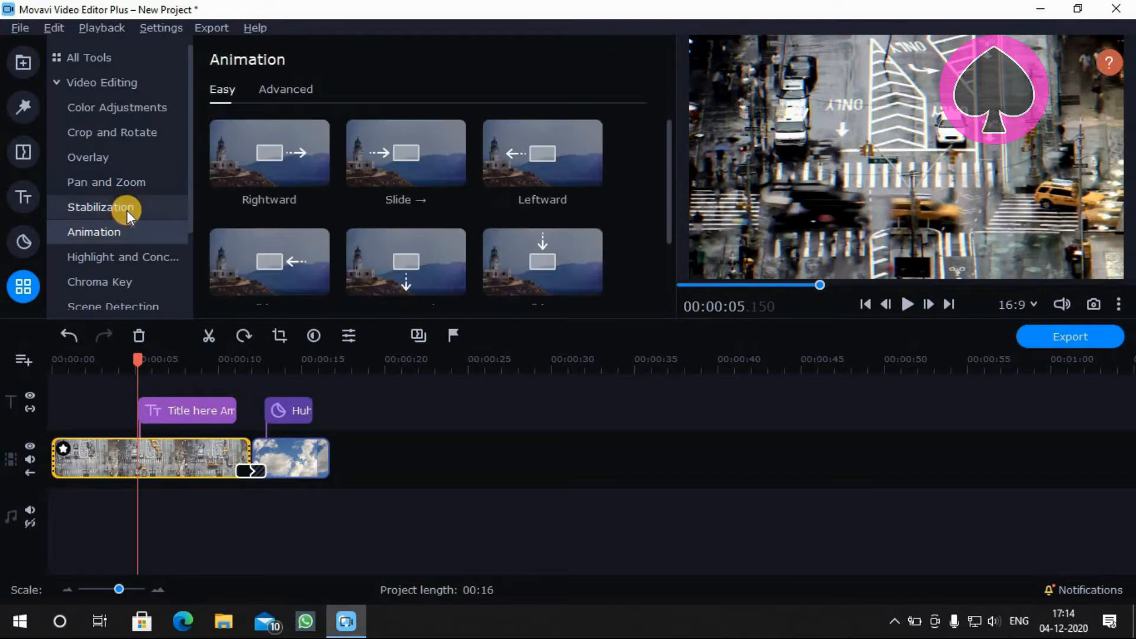
scroll(128, 211, down, 2)
click(123, 184)
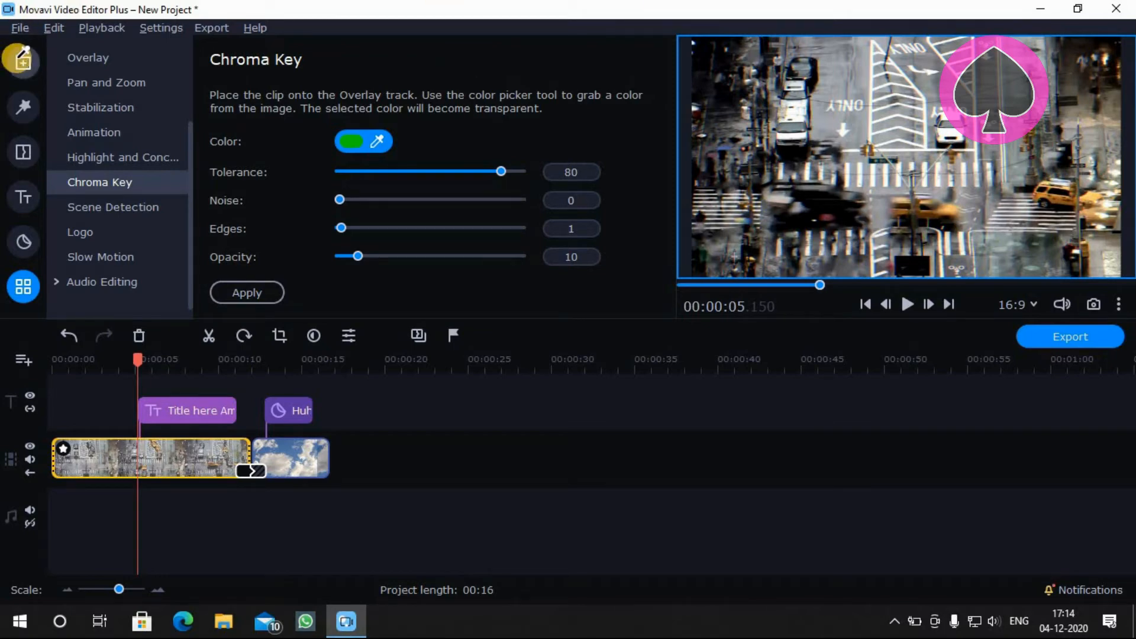
click(22, 60)
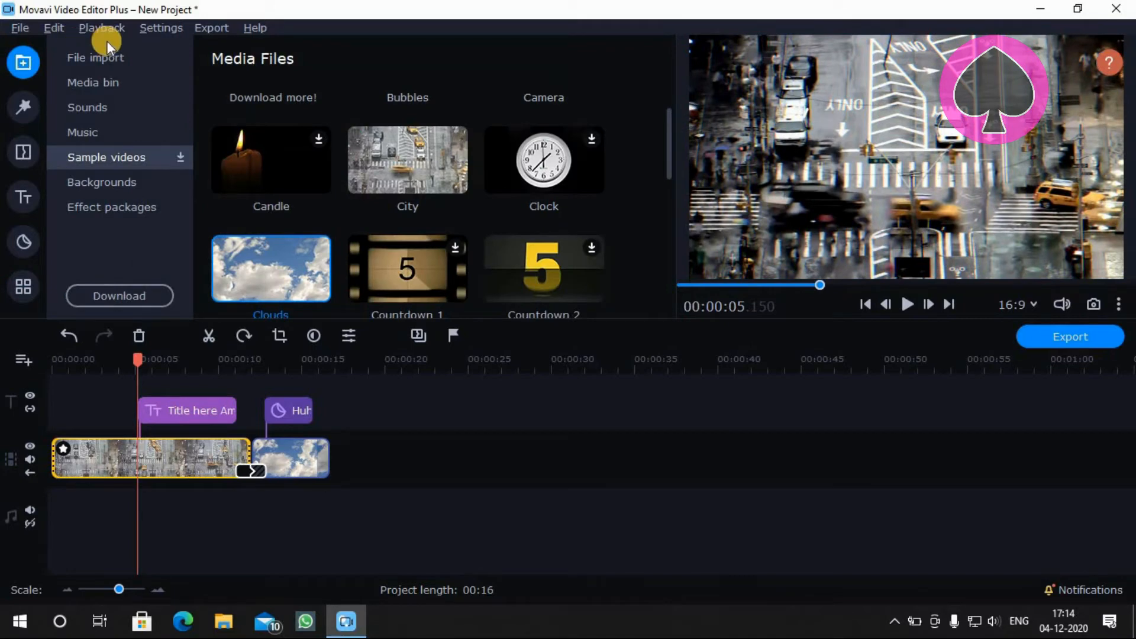
Step: Review the hardware acceleration and HD clip optimization settings in the program preferences and accept them
click(153, 29)
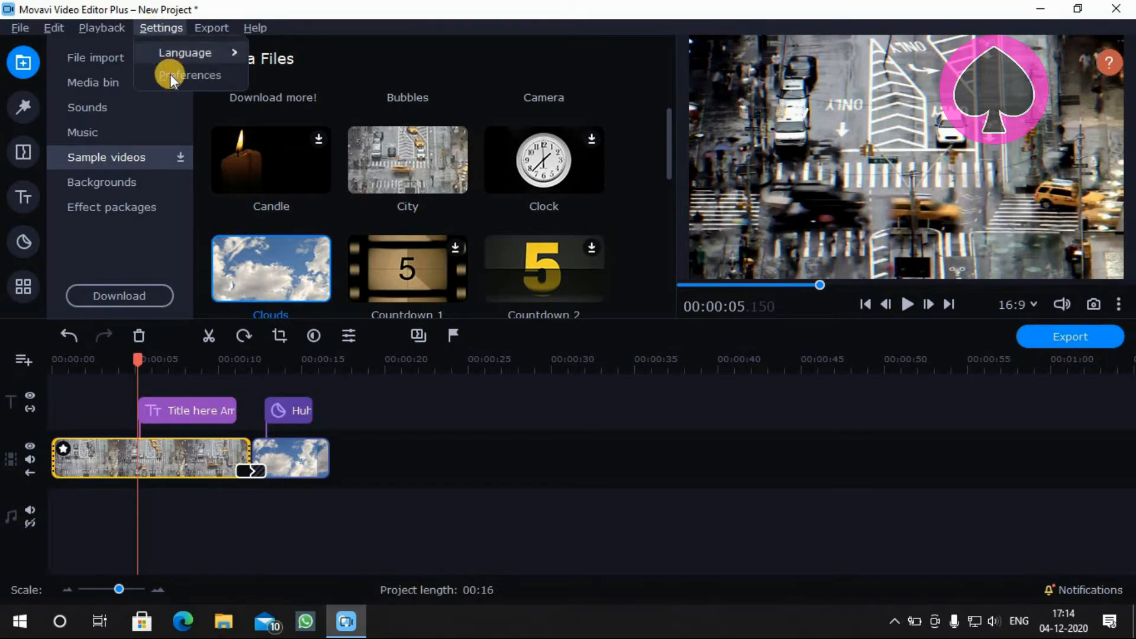
click(170, 74)
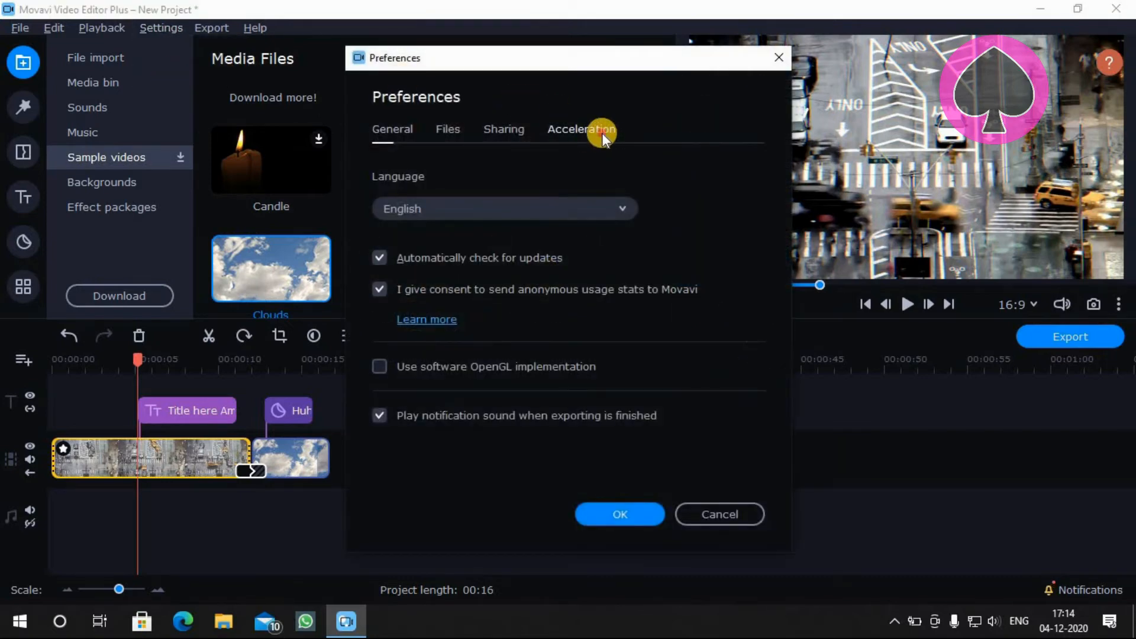
click(602, 133)
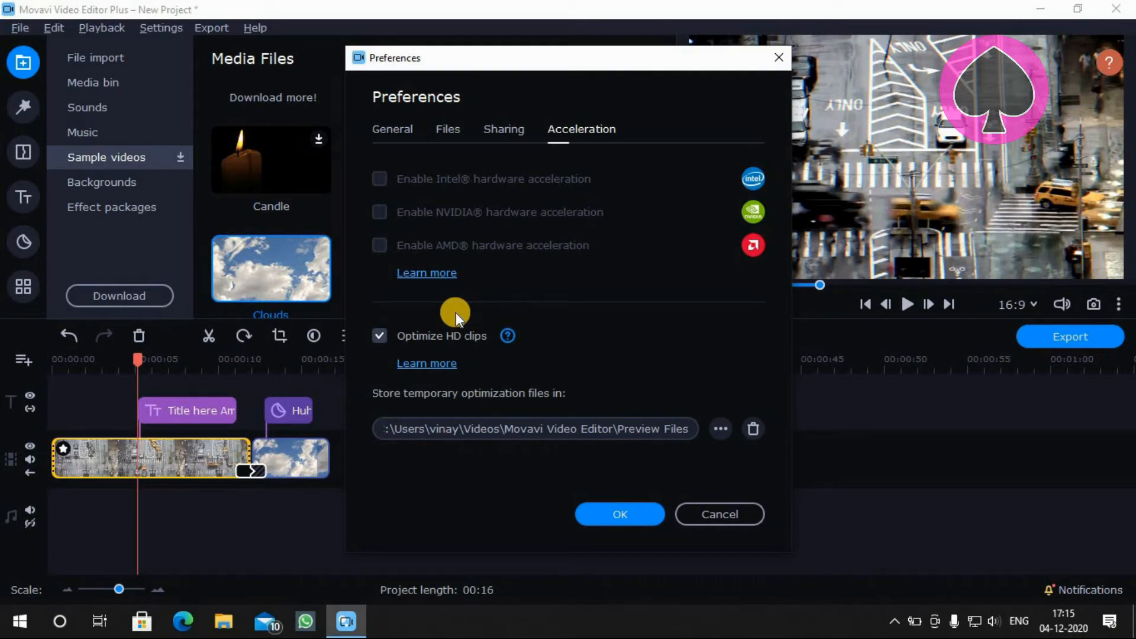
click(608, 508)
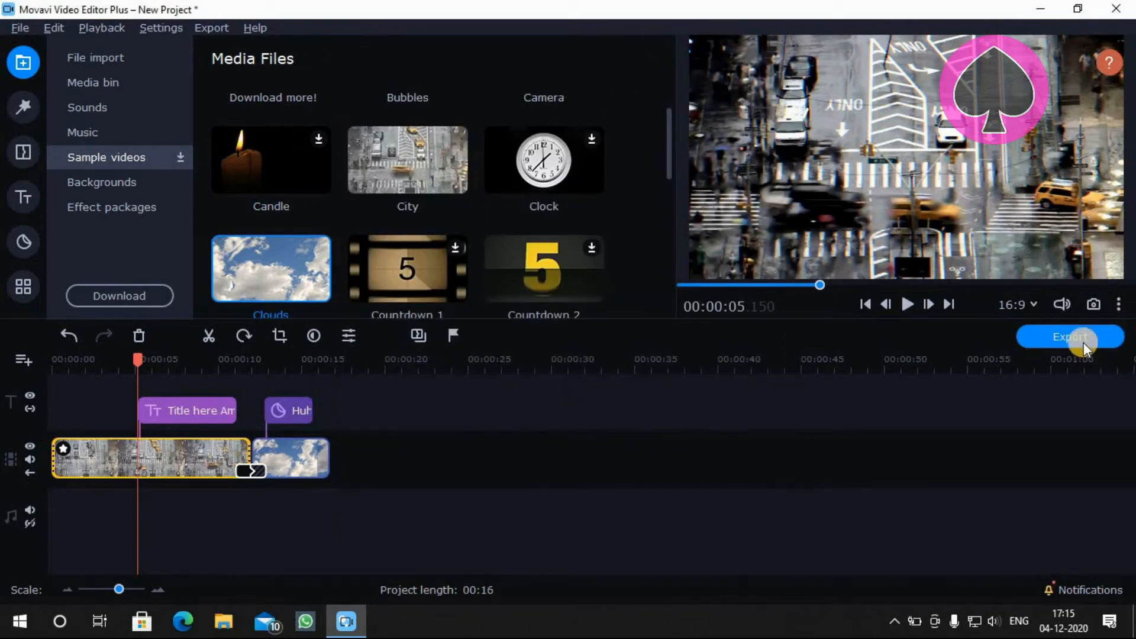
Step: Prepare the project for export to the computer with Highest quality and the title "my project"
click(1084, 342)
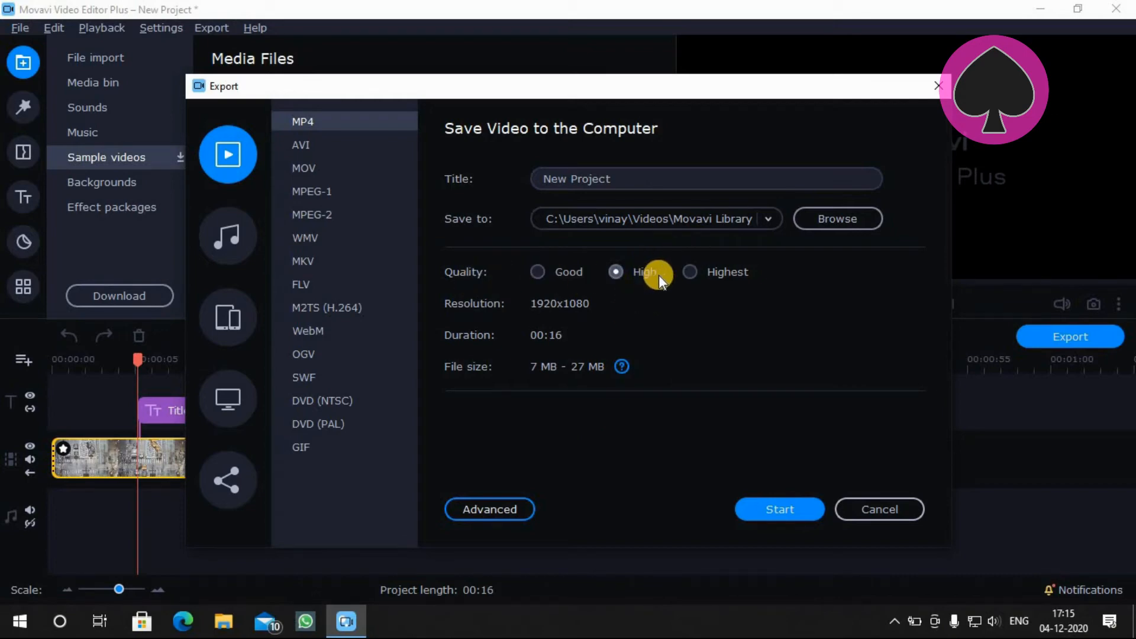
click(711, 271)
click(440, 180)
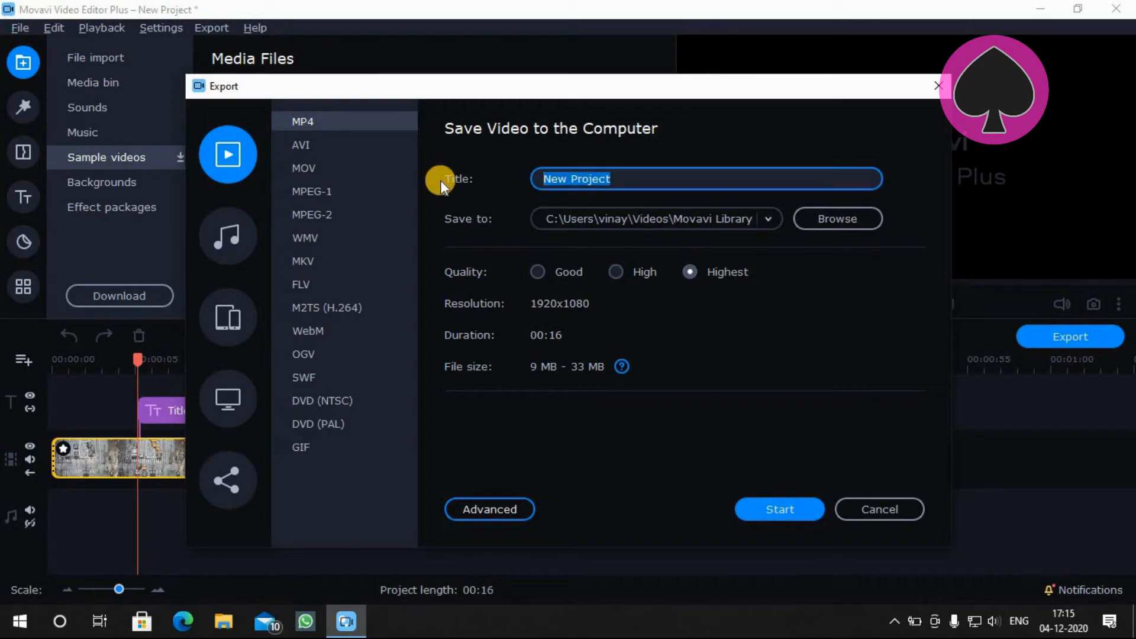
text(mt pro)
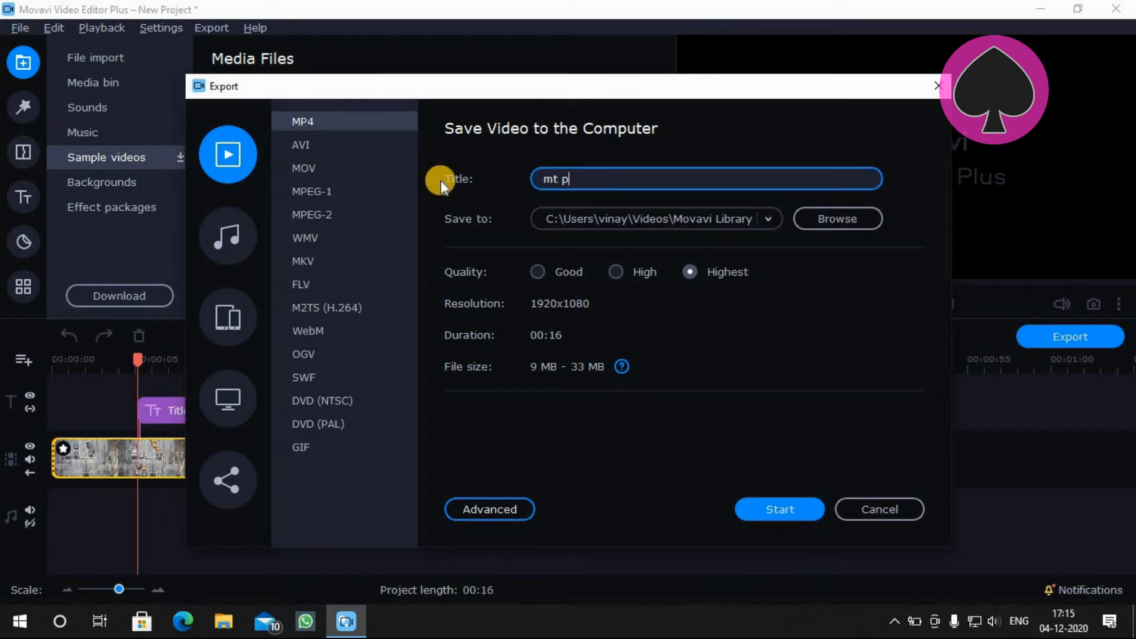
text(ject)
Step: Review the resolution and frame rate choices in the advanced export settings and accept the current ones
click(453, 520)
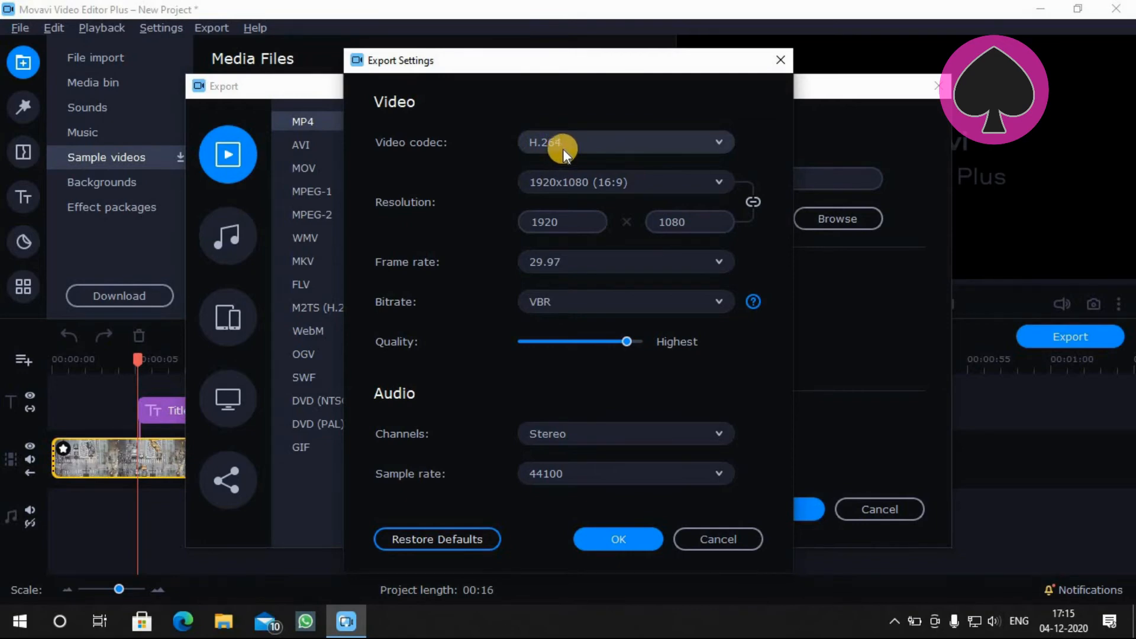
click(566, 178)
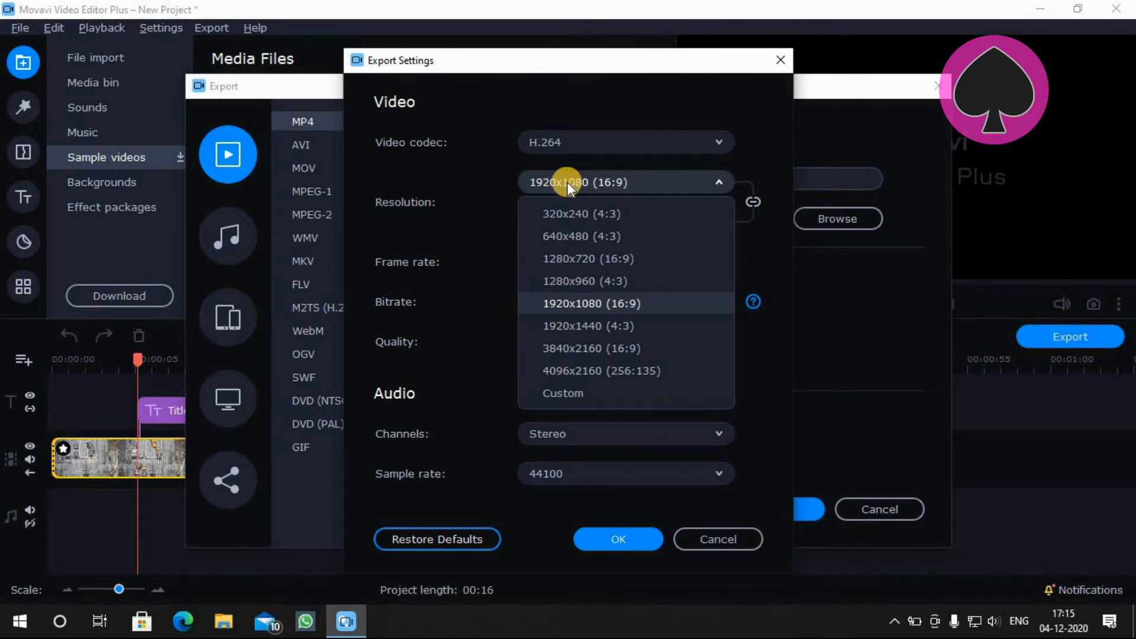
click(567, 181)
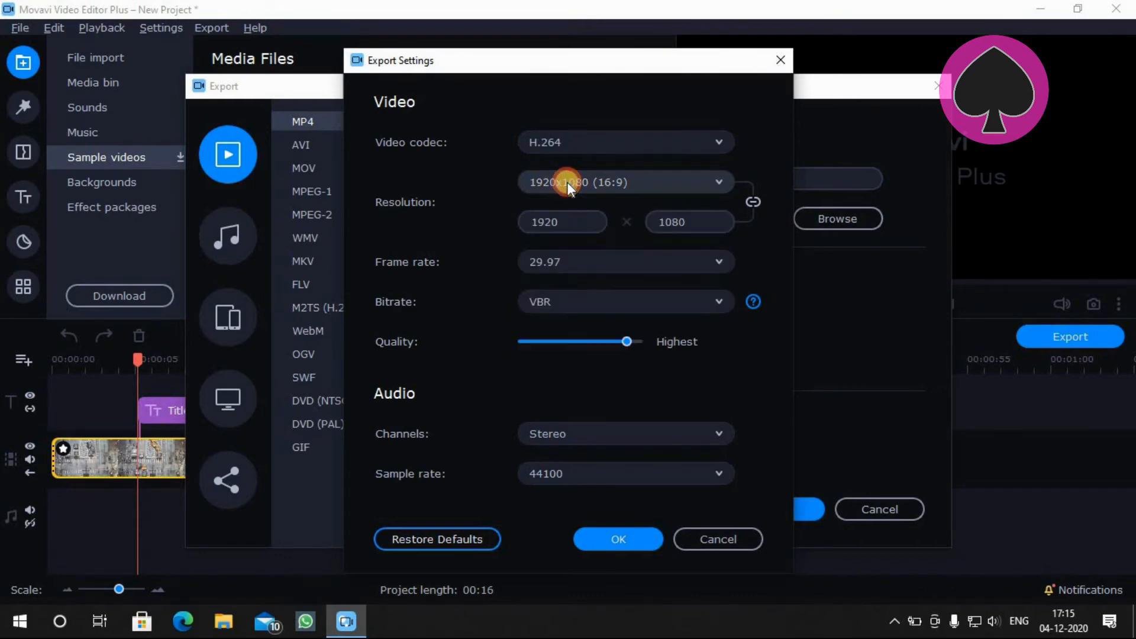
click(549, 260)
click(599, 250)
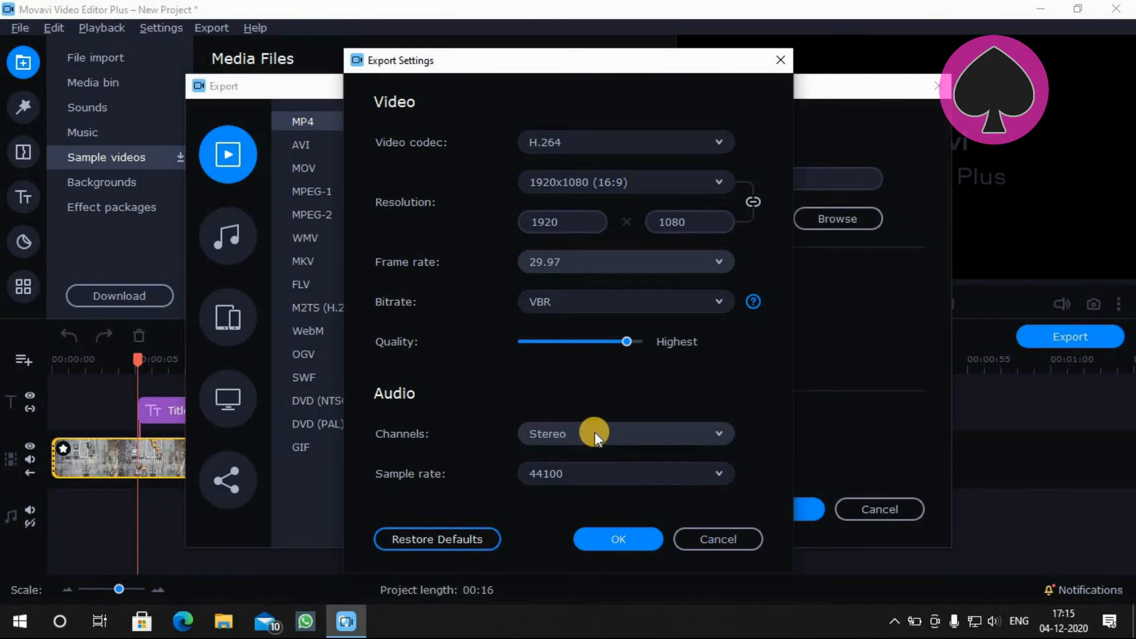
click(620, 527)
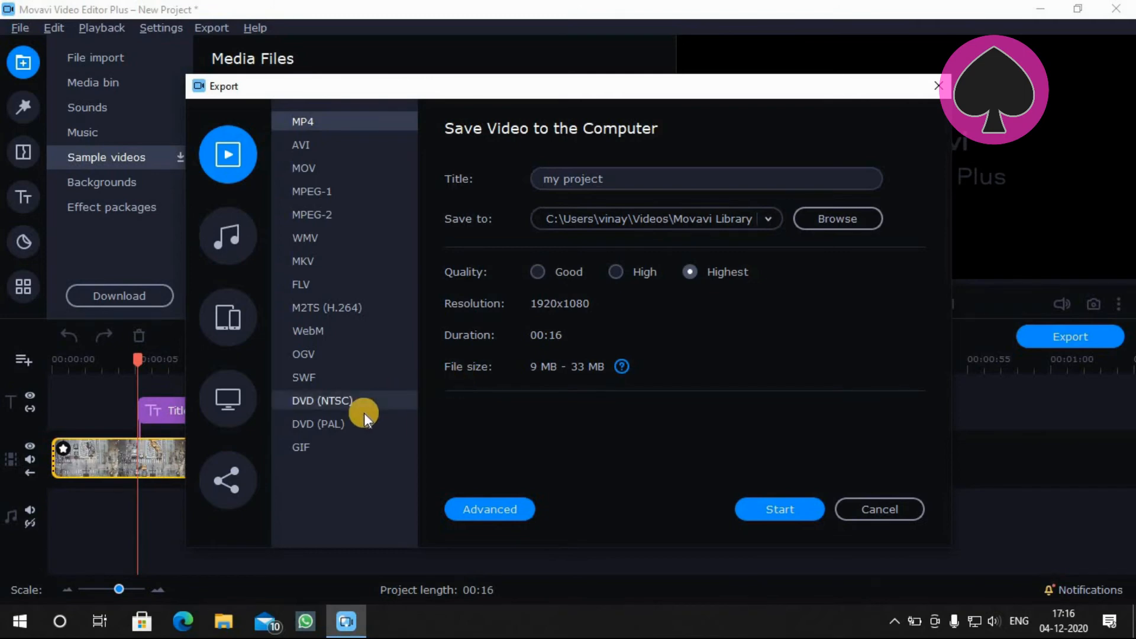
Step: Examine the online upload options for Vimeo, Google Drive and YouTube
click(236, 474)
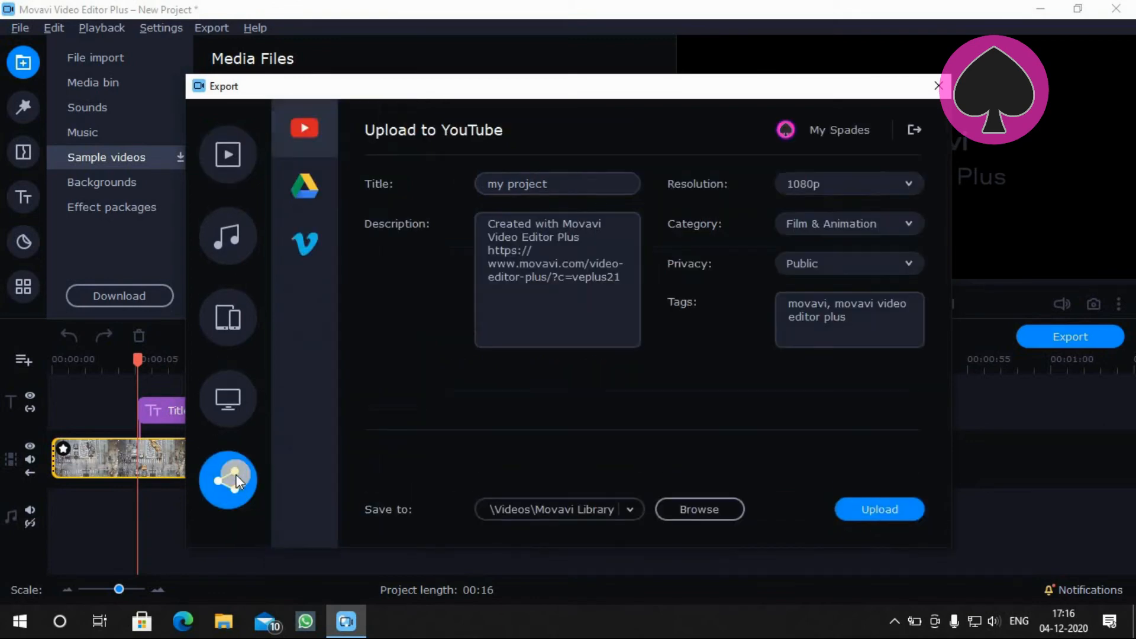
click(303, 233)
click(306, 193)
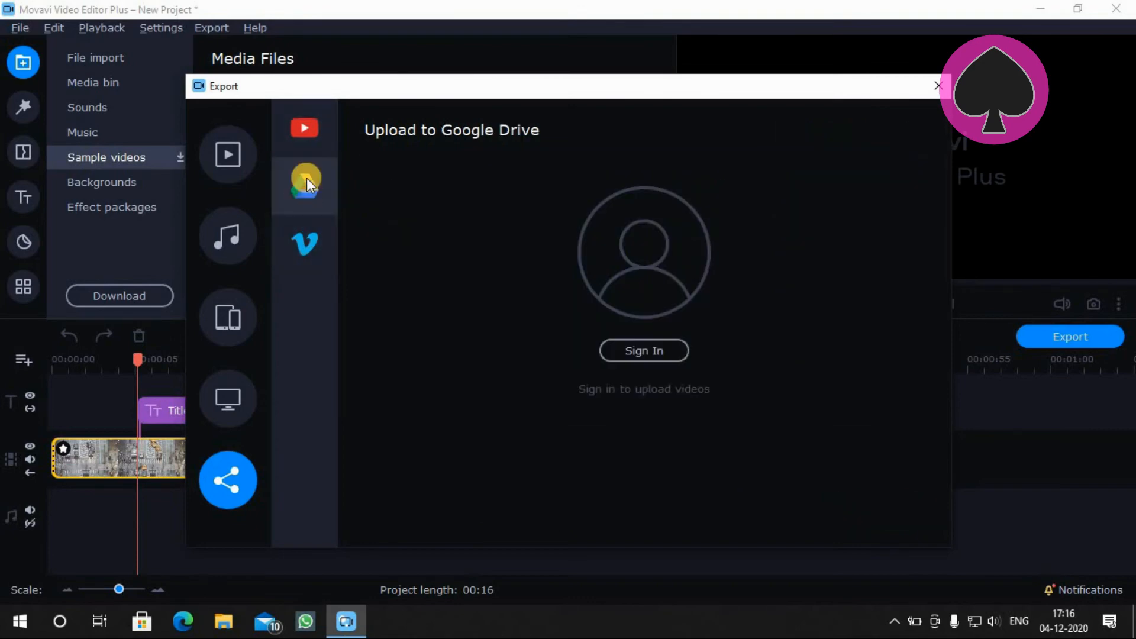
click(308, 136)
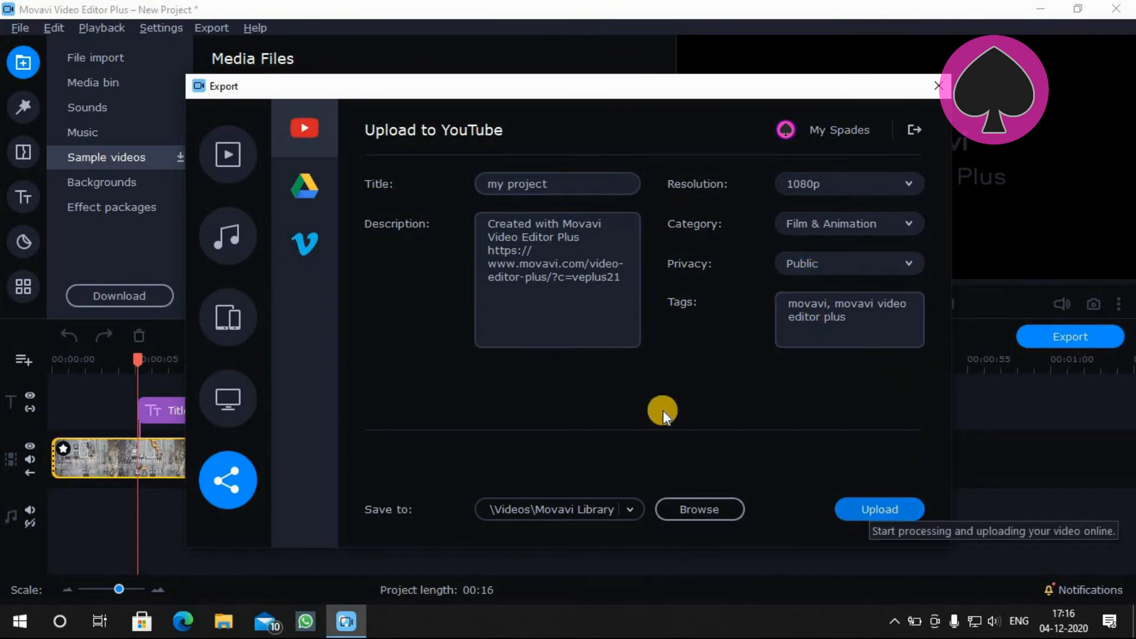
Step: Return to saving the video to the computer and start exporting "my project" as an MP4
click(252, 165)
click(794, 504)
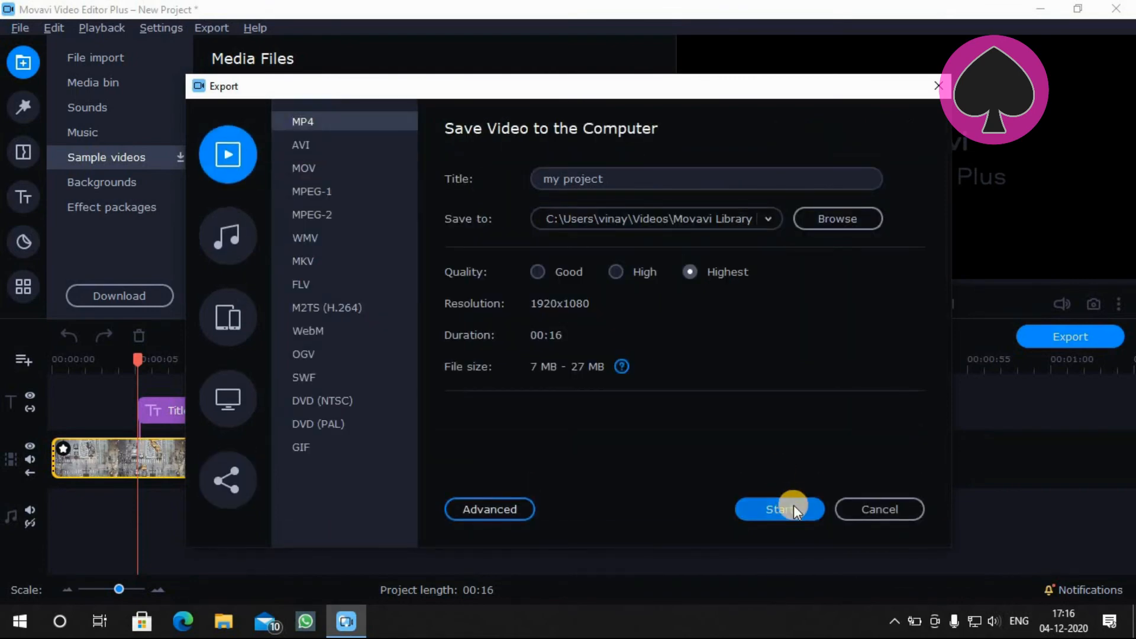